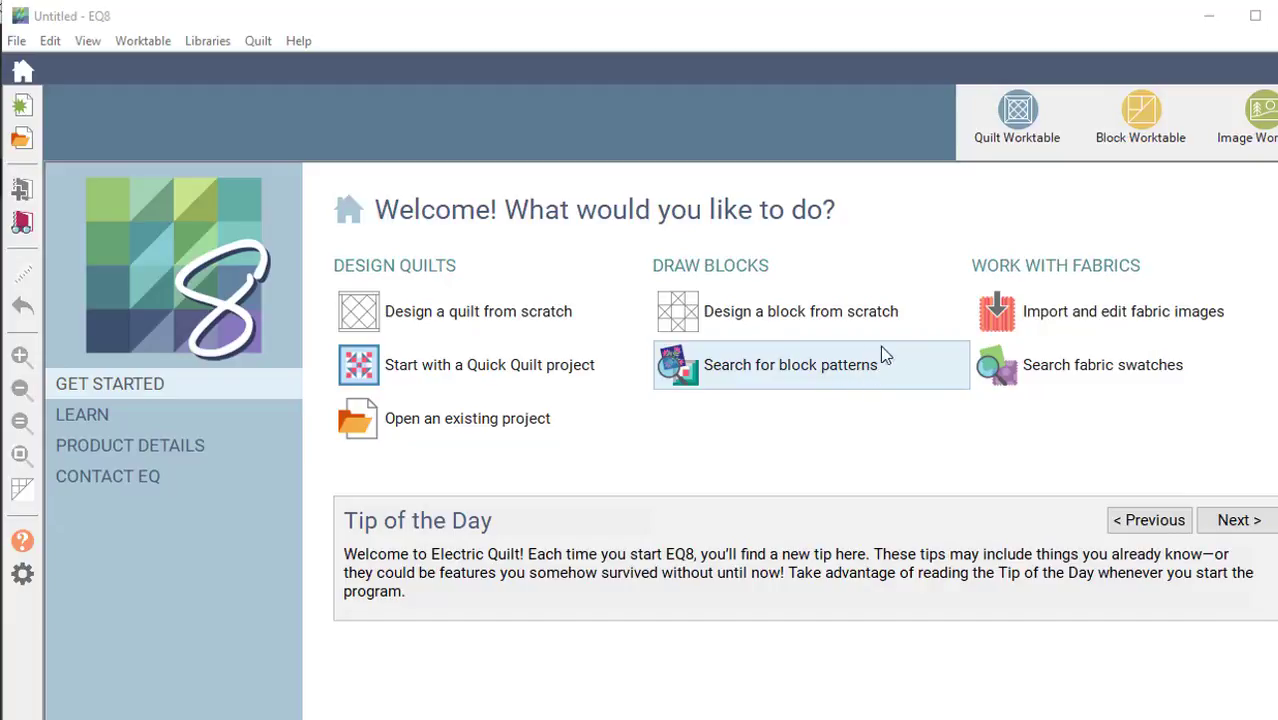
Step: Open the block libraries and collapse the Folk Art and Classic Applique Folk Blocks branches
left_click(845, 383)
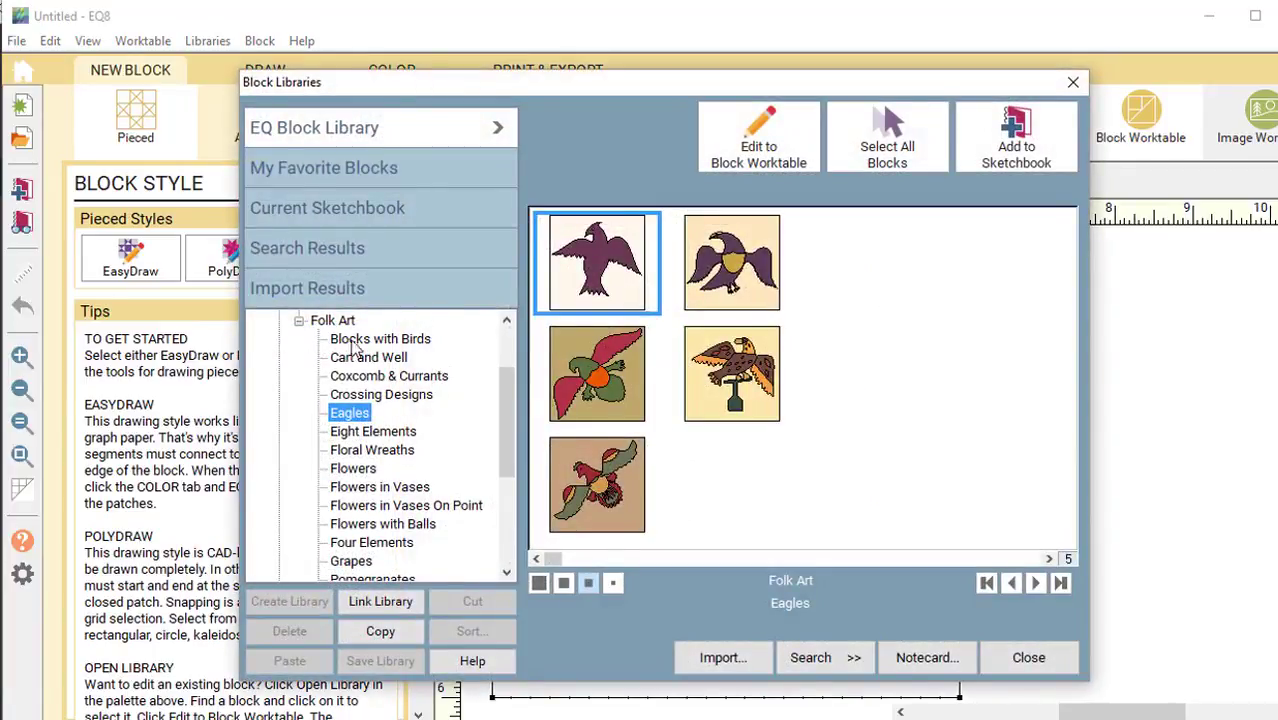
left_click(298, 321)
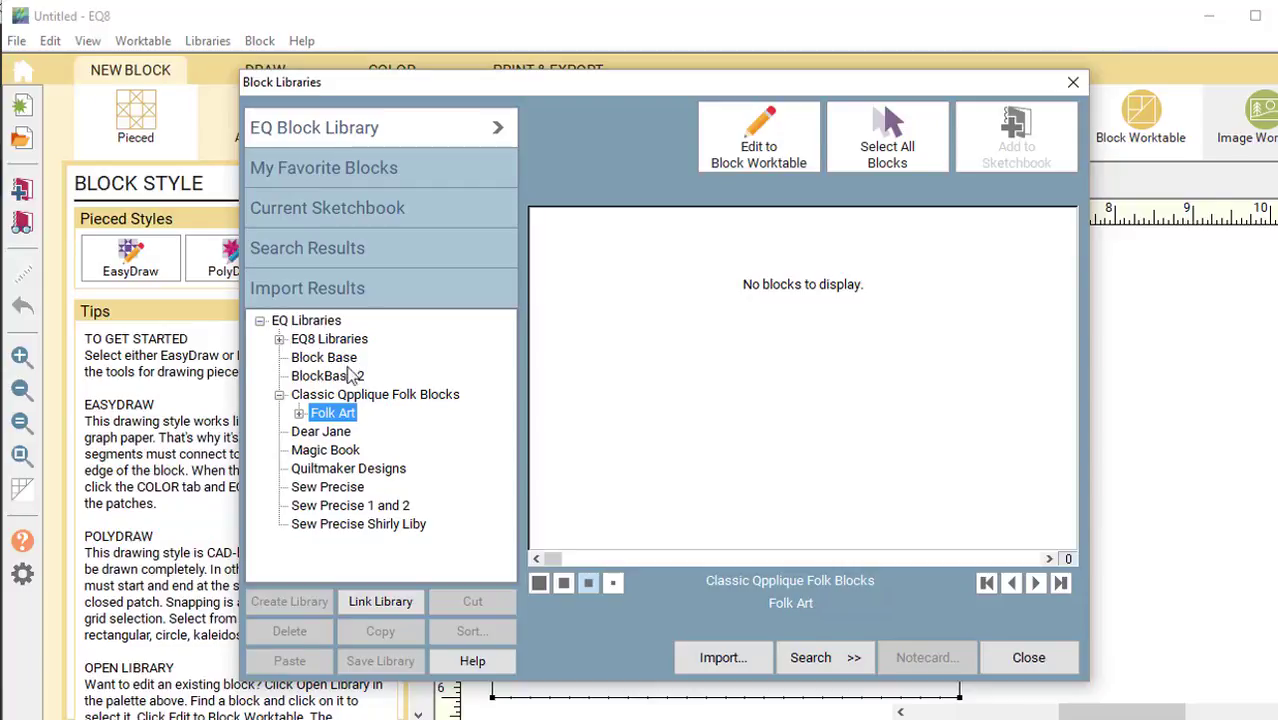
left_click(279, 396)
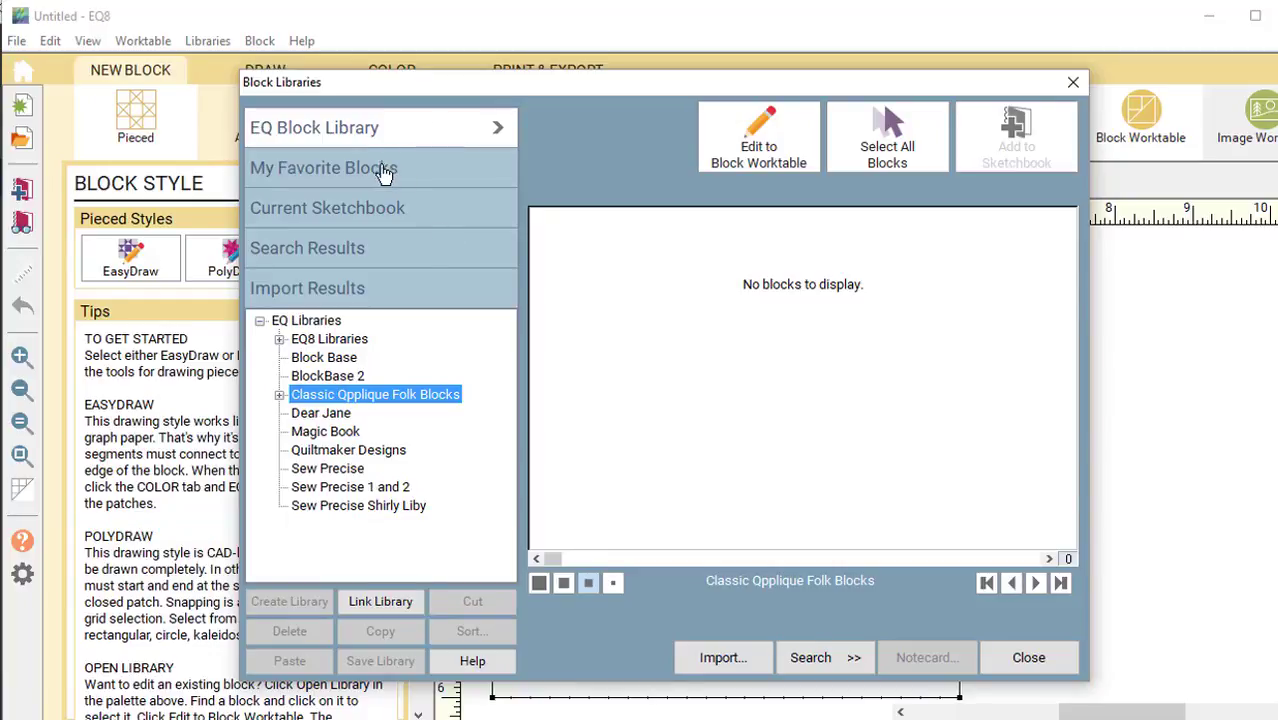
Step: Check My Favorite Blocks, which holds only an empty My Libraries, then close the block libraries
left_click(368, 175)
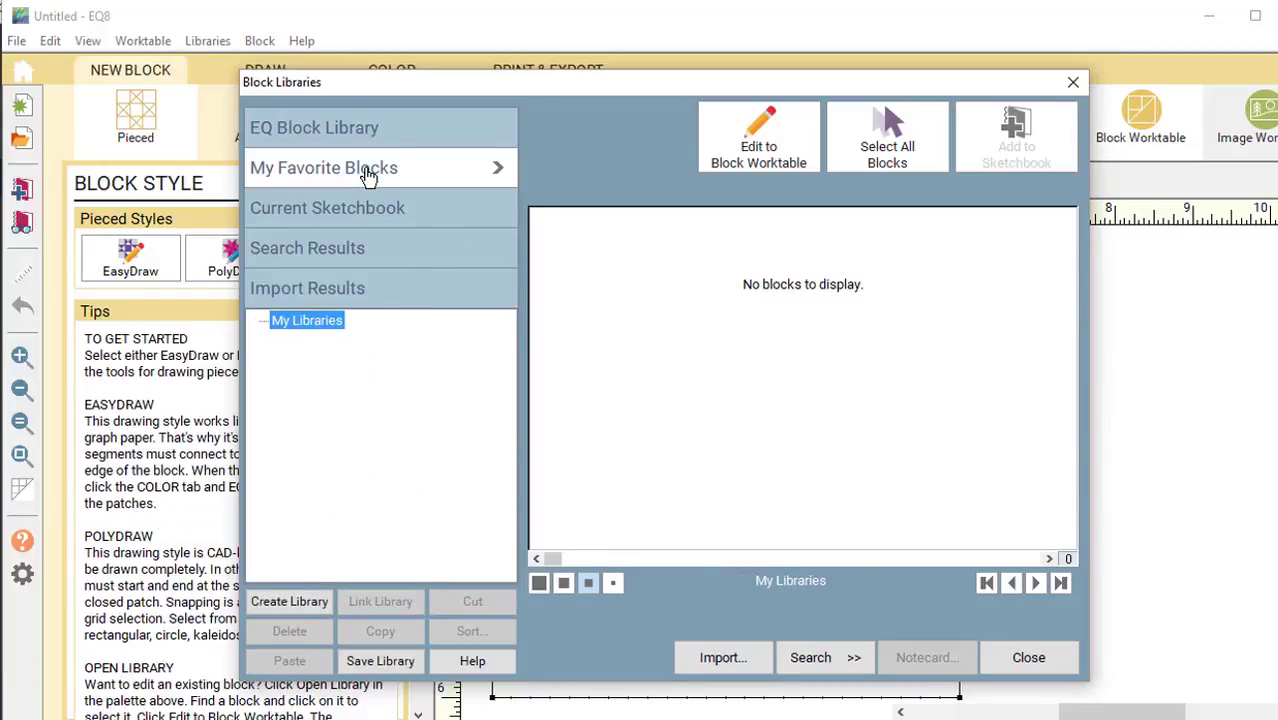
left_click(333, 318)
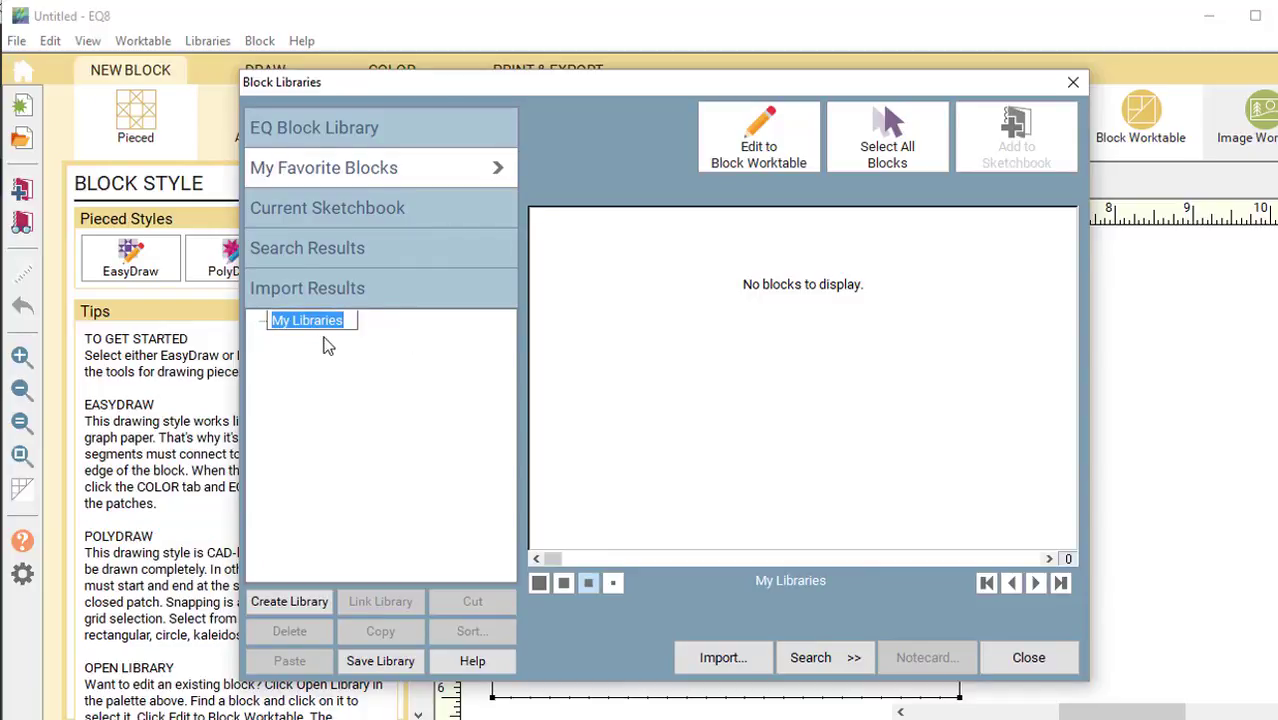
left_click(463, 384)
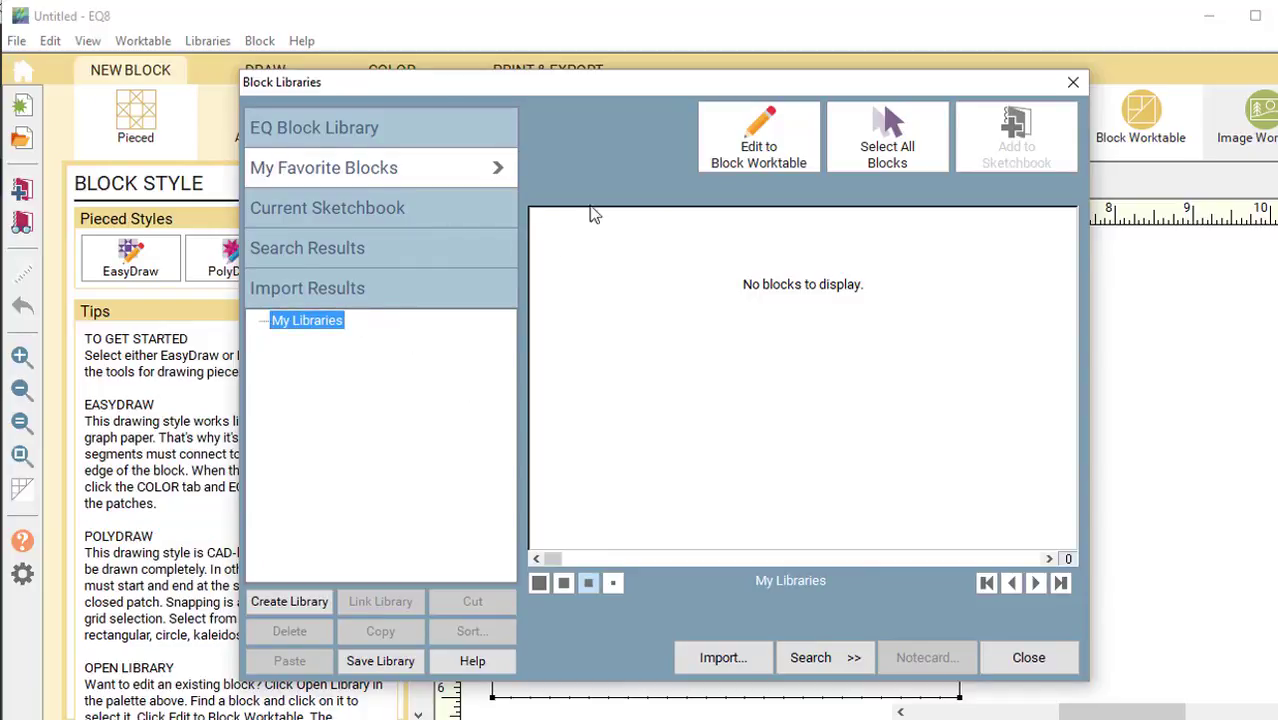
left_click(1029, 658)
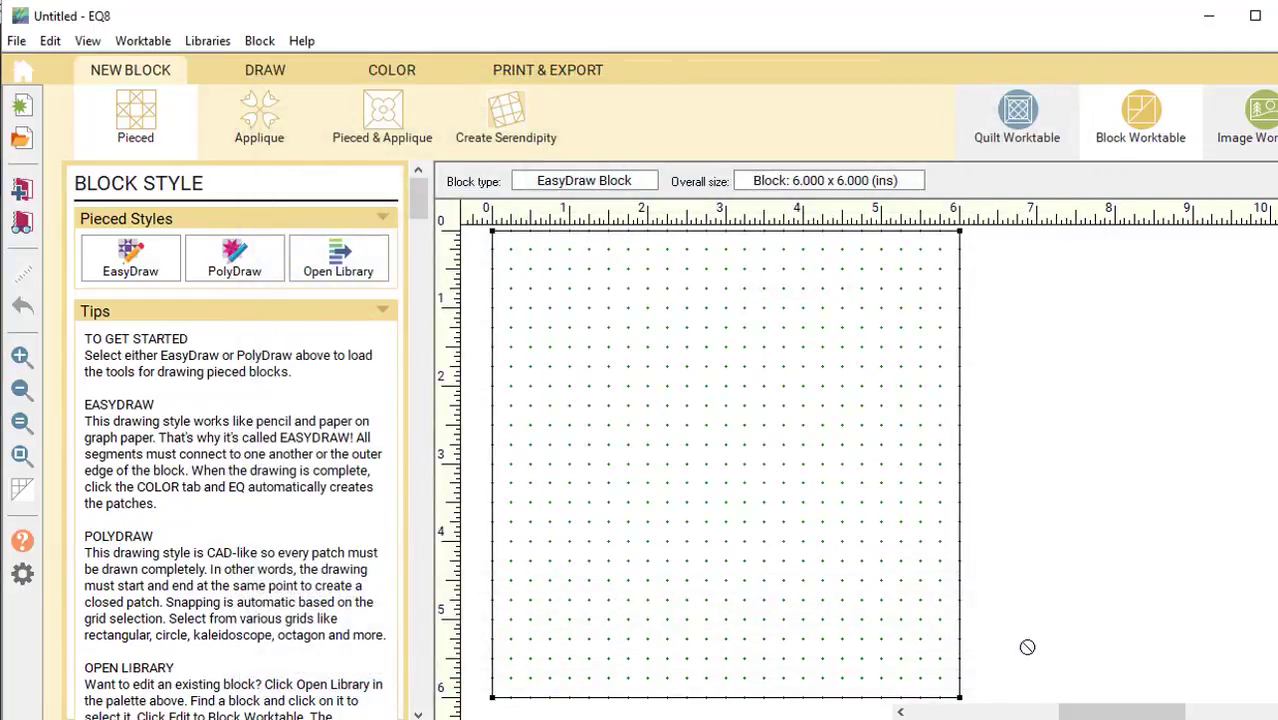
Step: Go back to the welcome page, open the fabric libraries and collapse the Colors group
left_click(22, 70)
left_click(1157, 370)
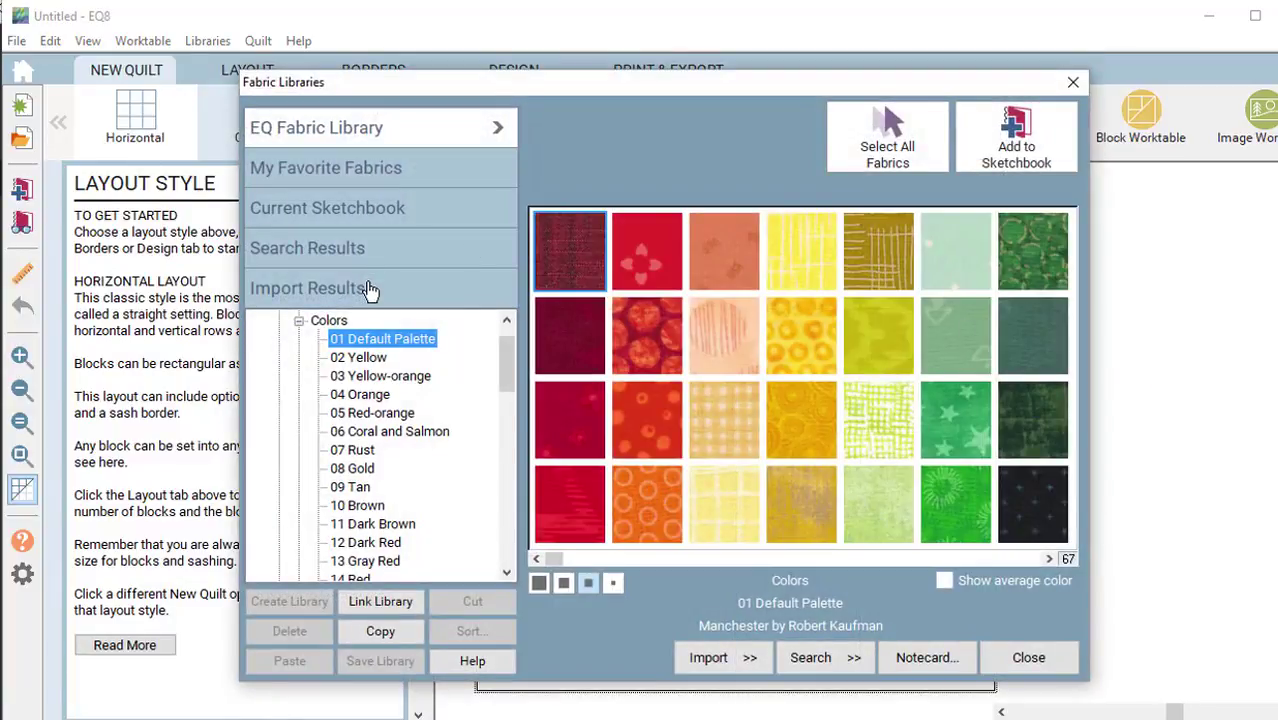
left_click(298, 322)
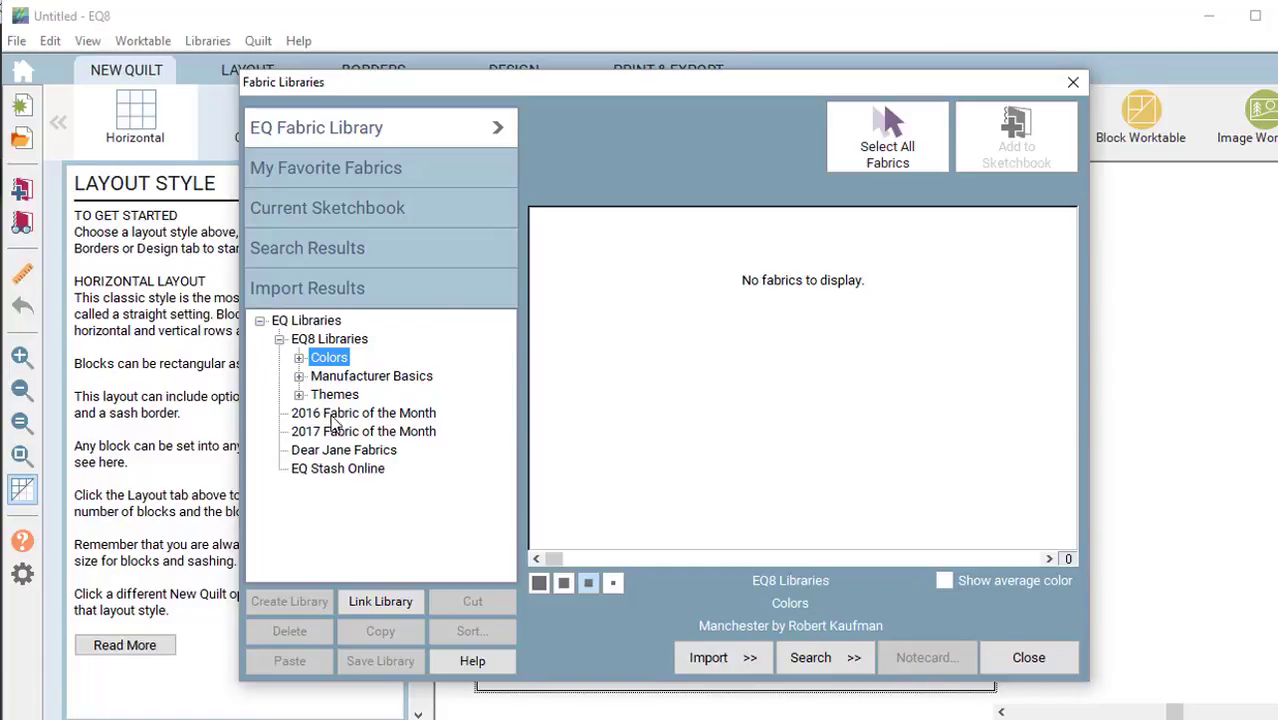
Step: Browse 2017 Fabric of the Month > 08 August > FreeSpirit-Washington Depot, then collapse the collection
left_click(365, 432)
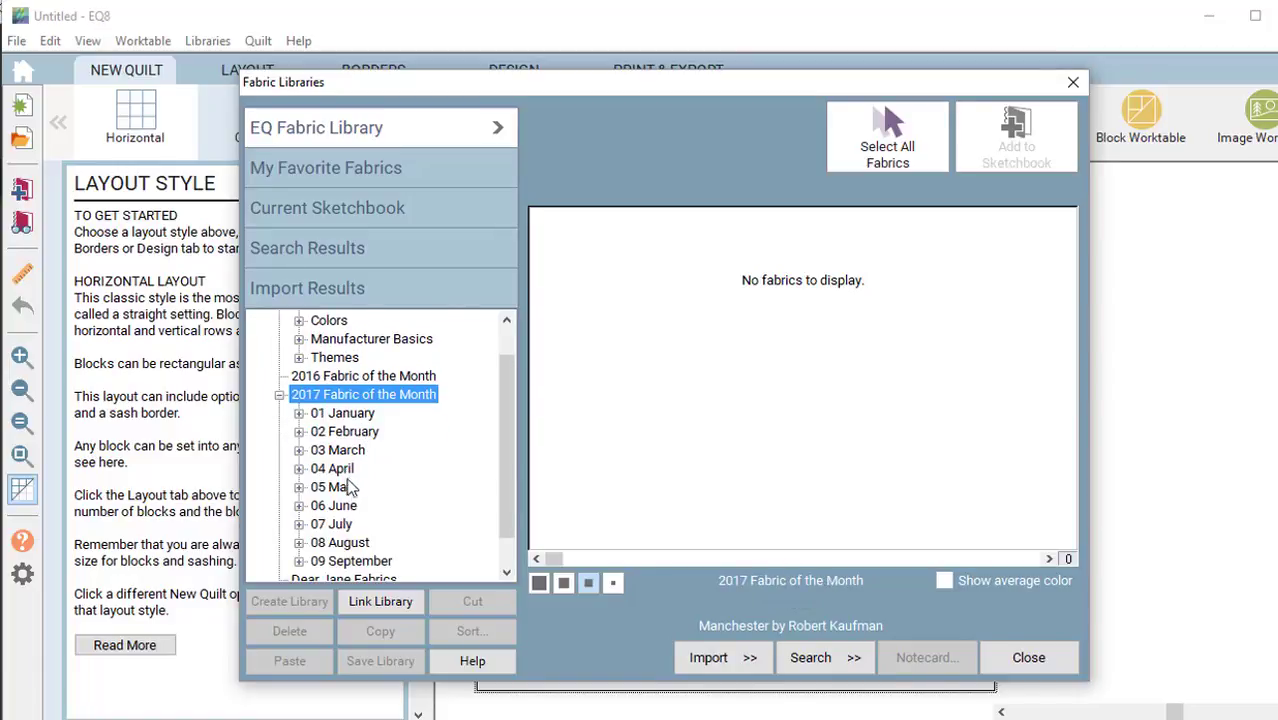
left_click(350, 545)
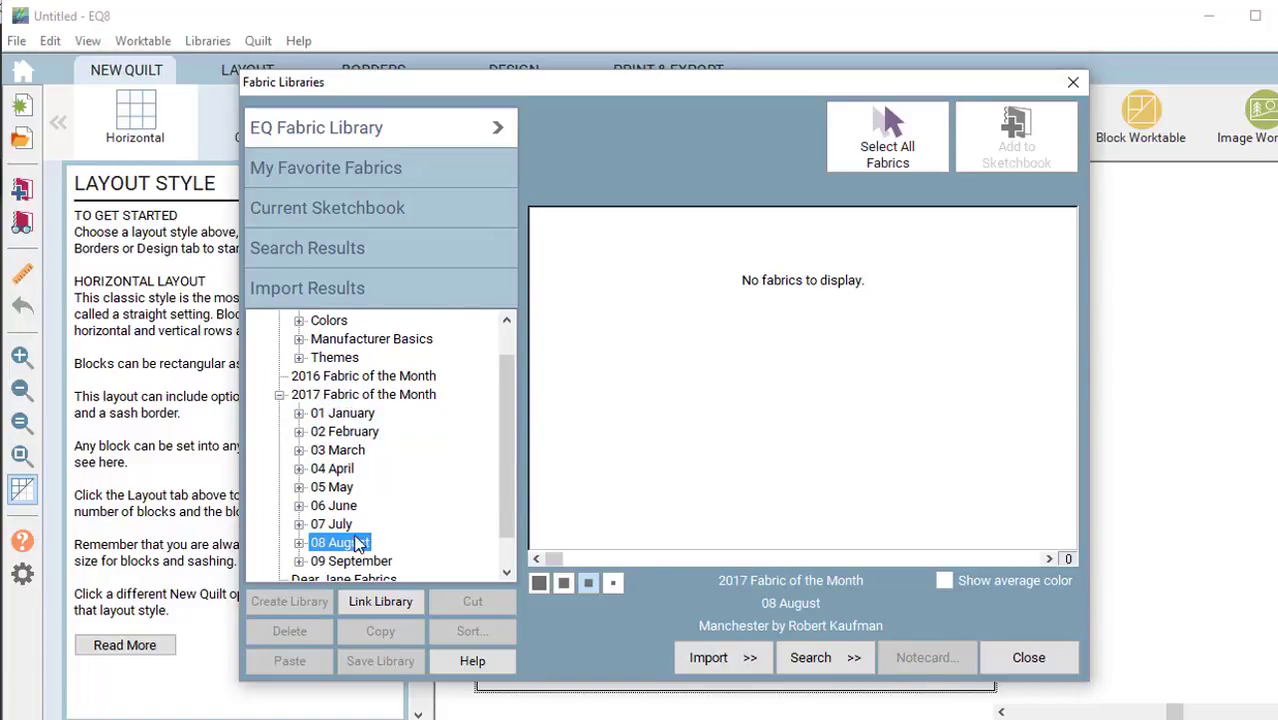
left_click(299, 542)
left_click(372, 545)
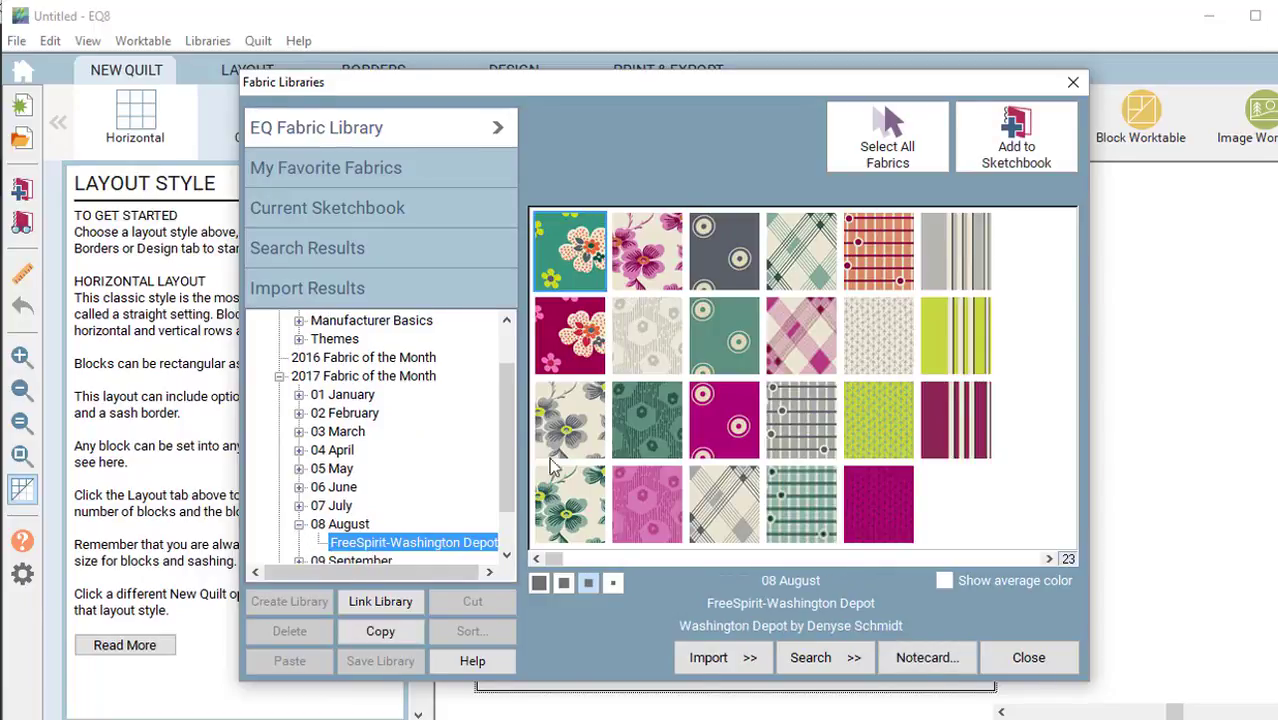
left_click(280, 376)
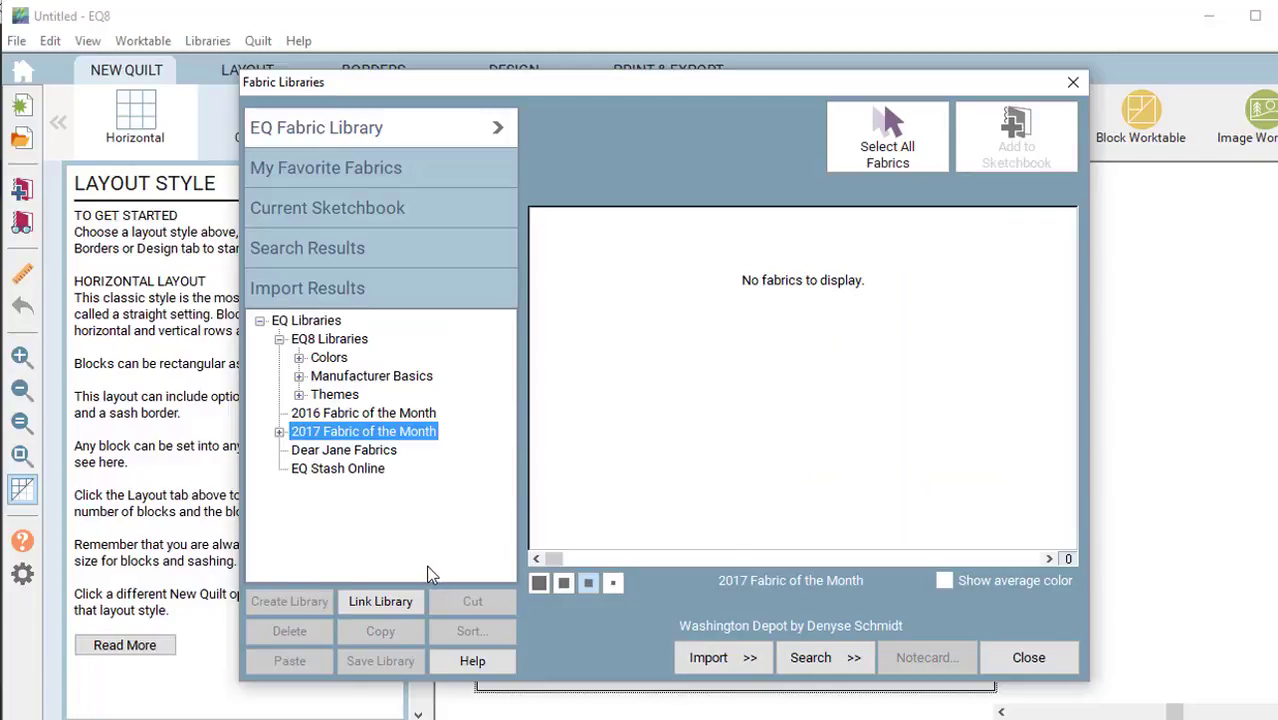
Step: Review the Linked Libraries list, close it, and show My Favorite Fabrics with its empty My Libraries
left_click(391, 604)
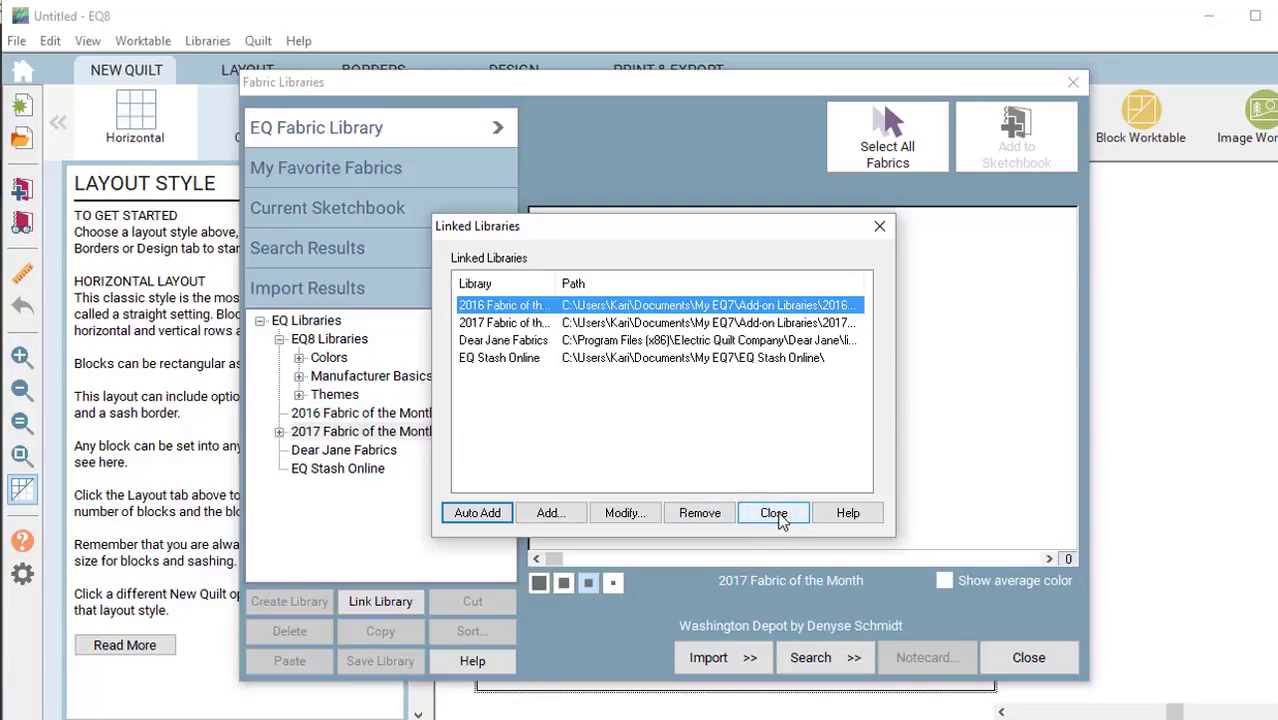
left_click(775, 513)
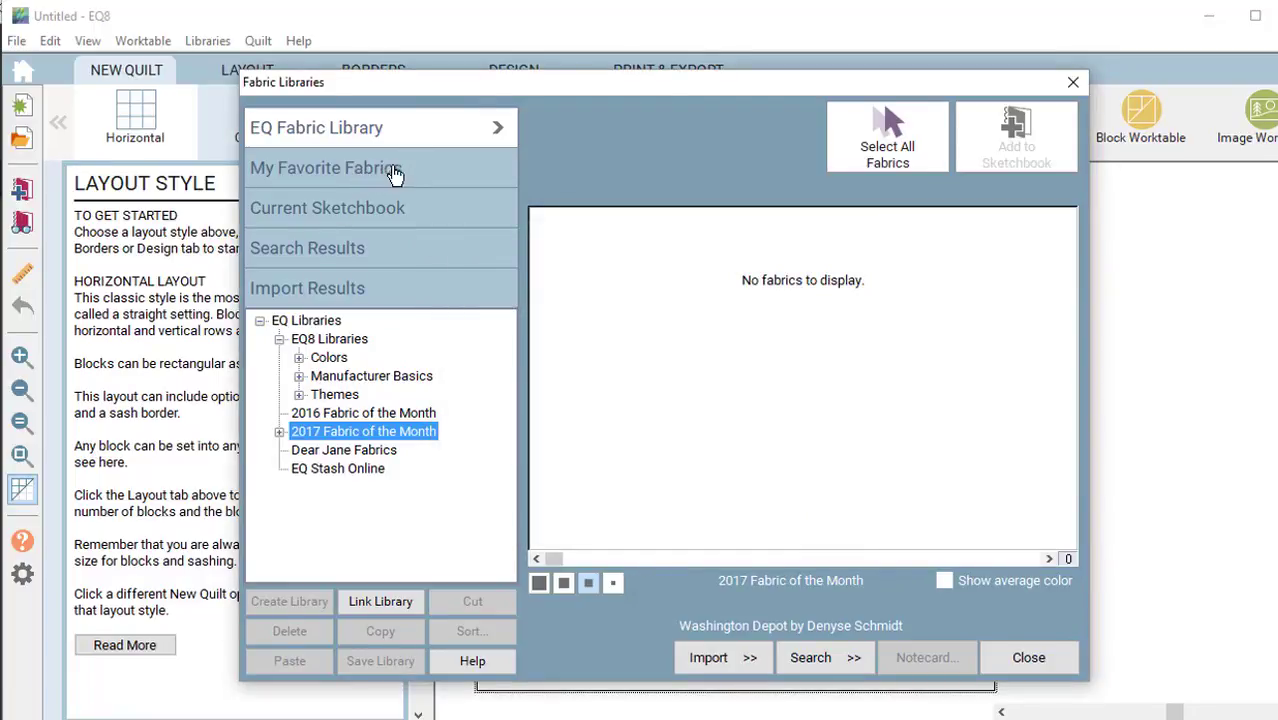
left_click(376, 170)
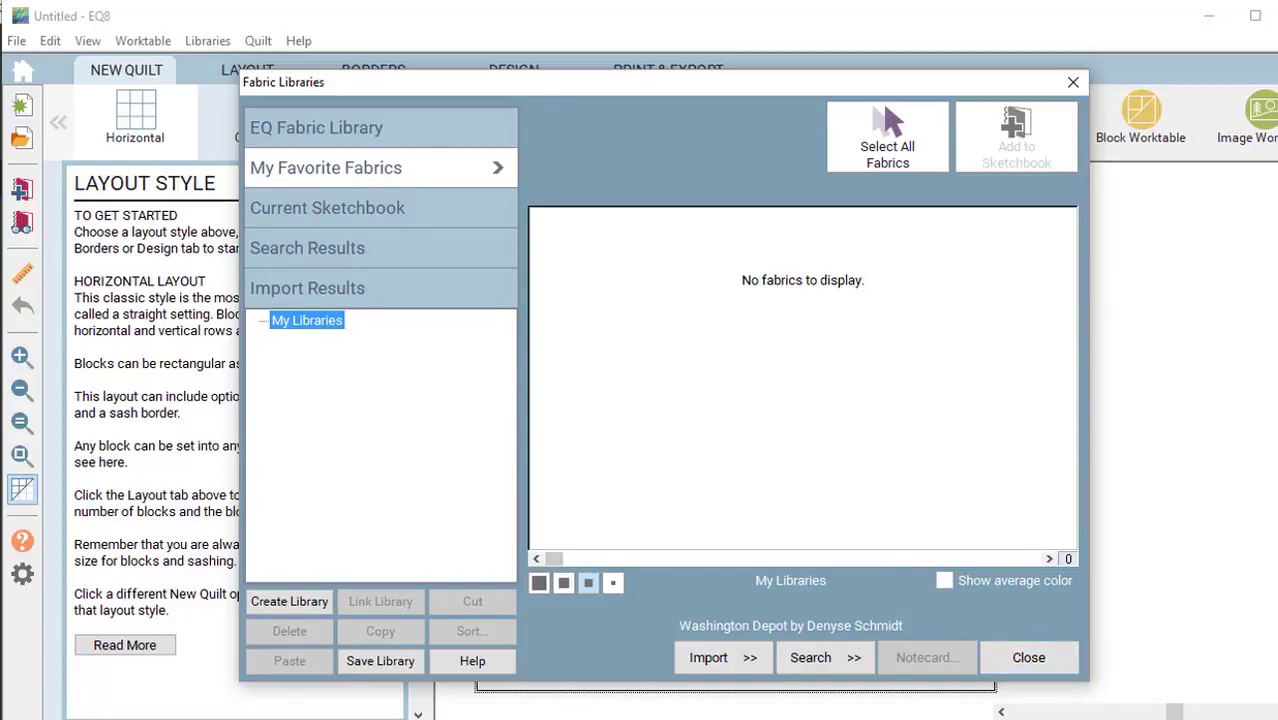
Step: Open a File Explorer window and widen it across the screen
key("super+e")
left_click_drag(667, 43, 289, 25)
left_click_drag(706, 374, 1272, 337)
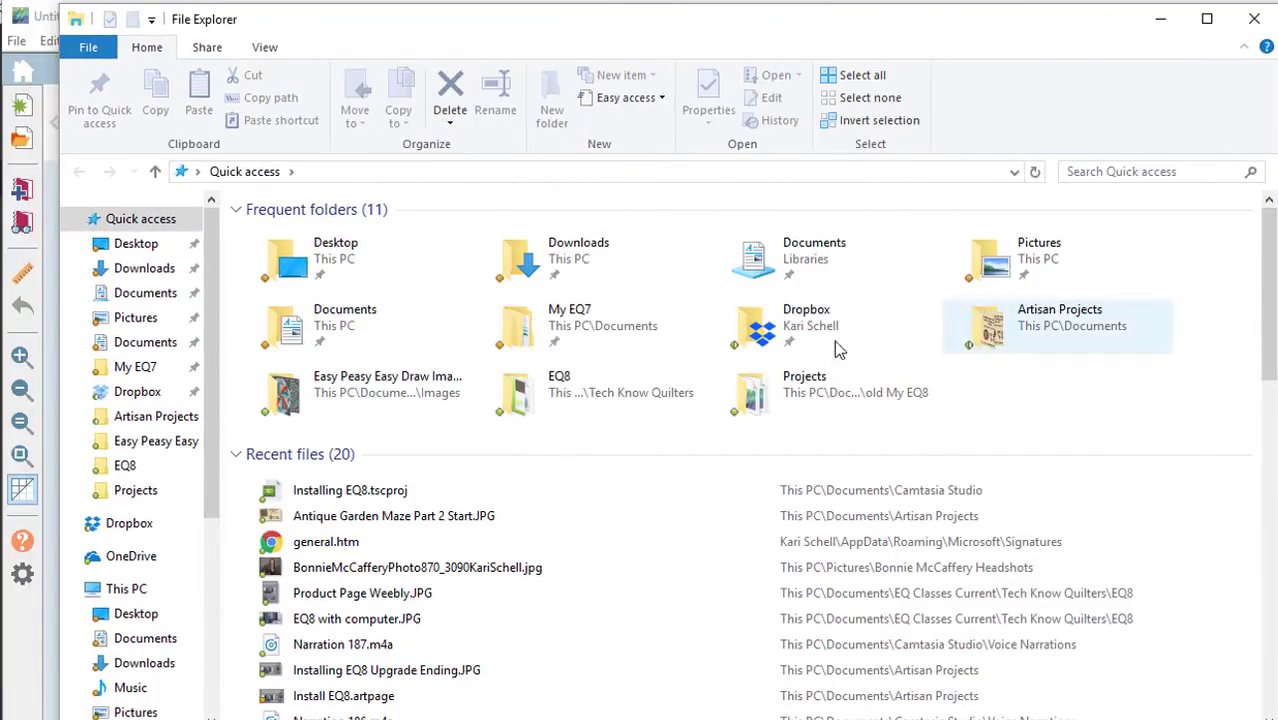
Step: Navigate to Documents > My EQ7 > user to list the EQ7 library files
left_click(140, 346)
scroll(283, 497, "down", 15)
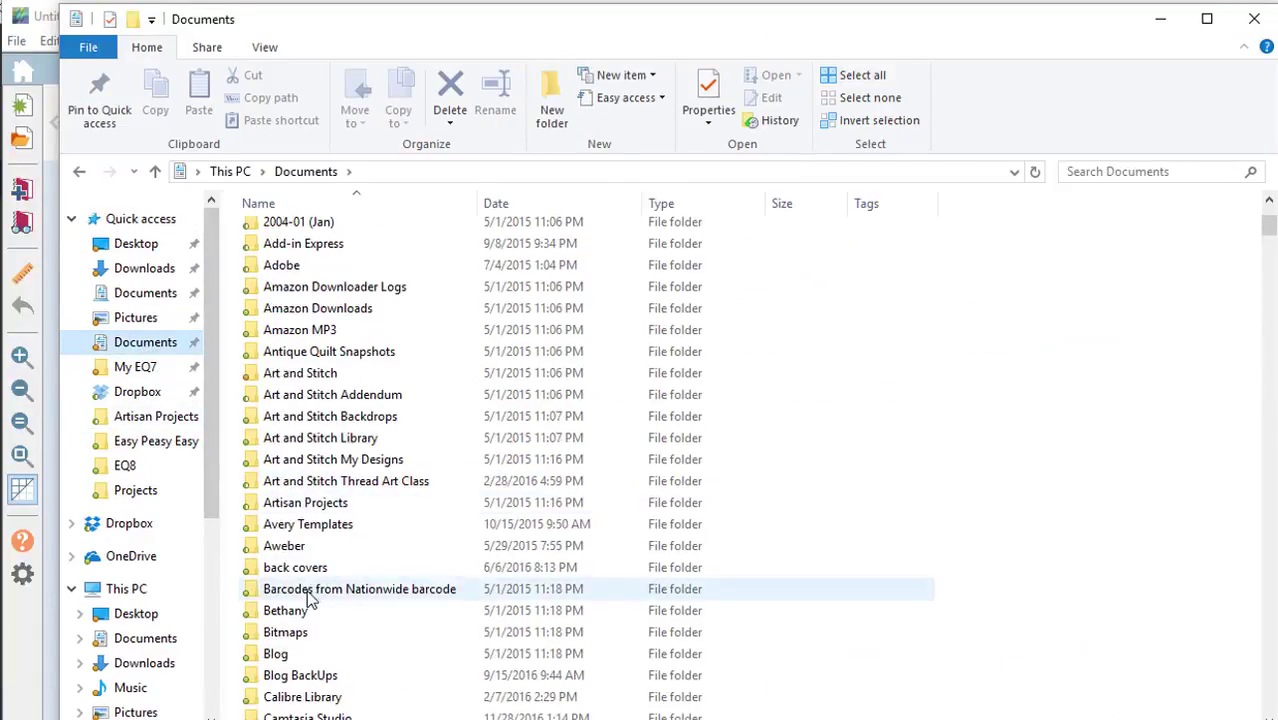
scroll(300, 632, "down", 13)
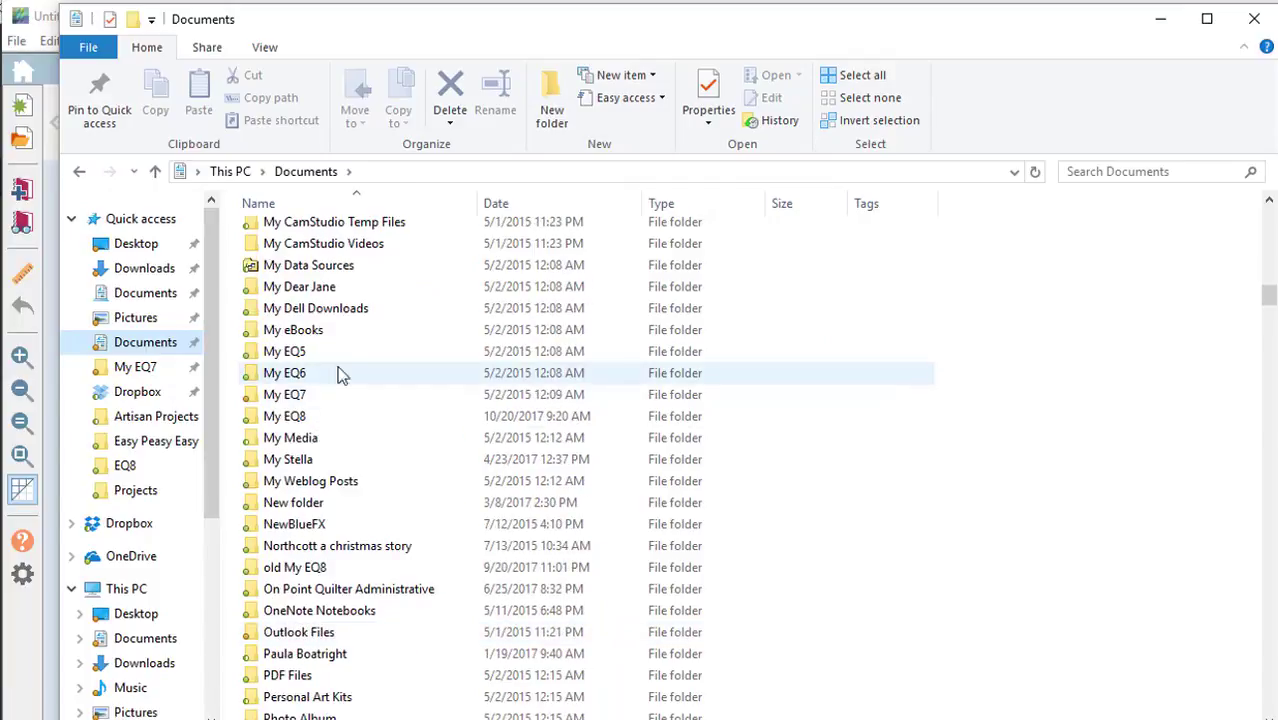
mouse_move(305, 378)
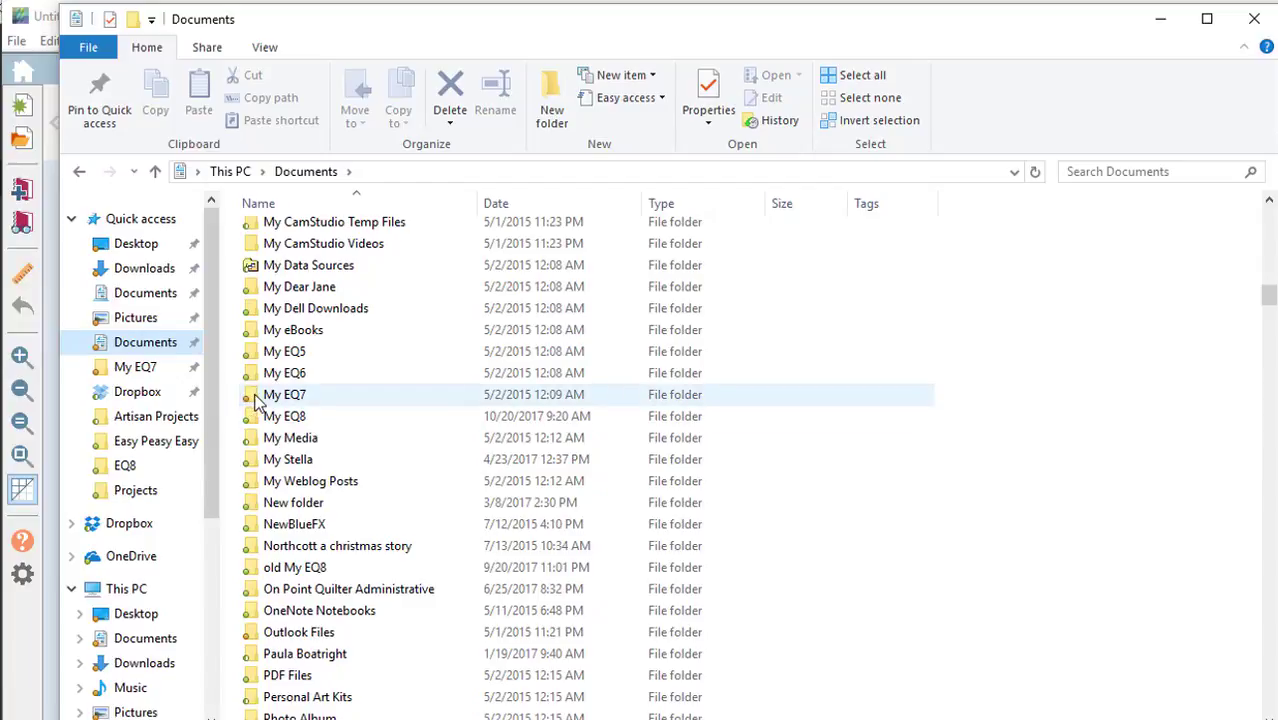
double_click(262, 396)
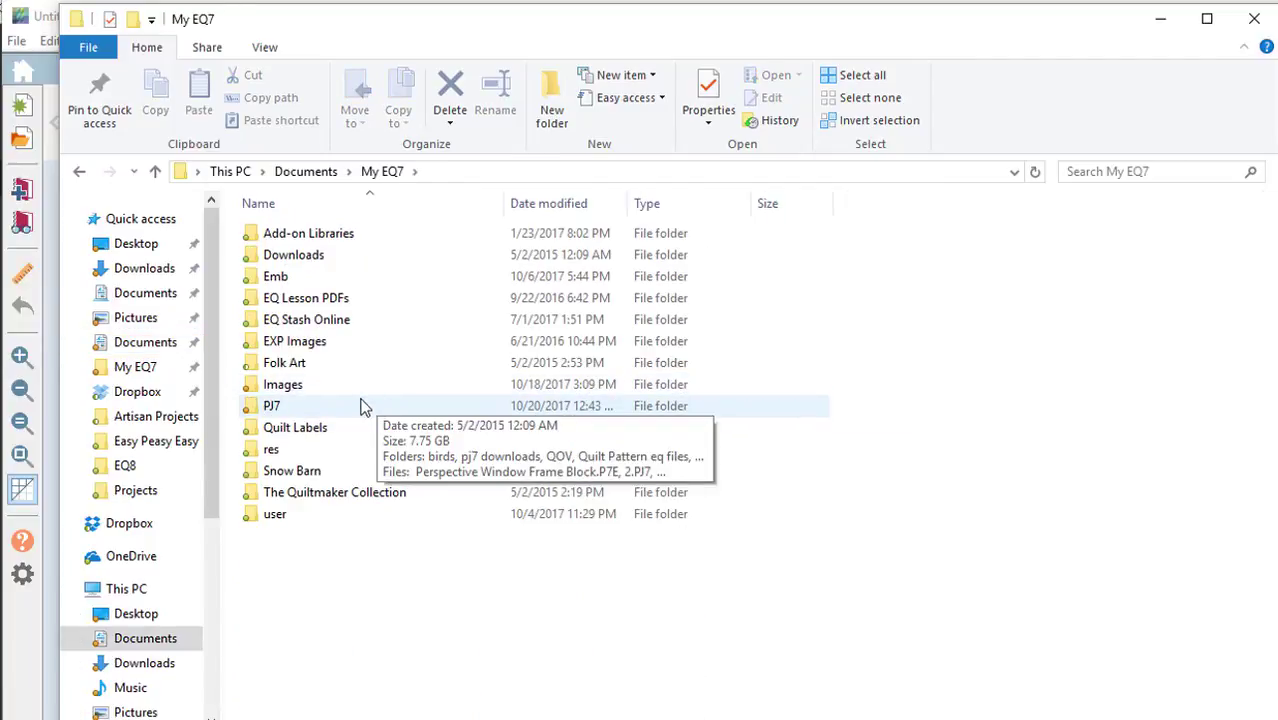
mouse_move(257, 526)
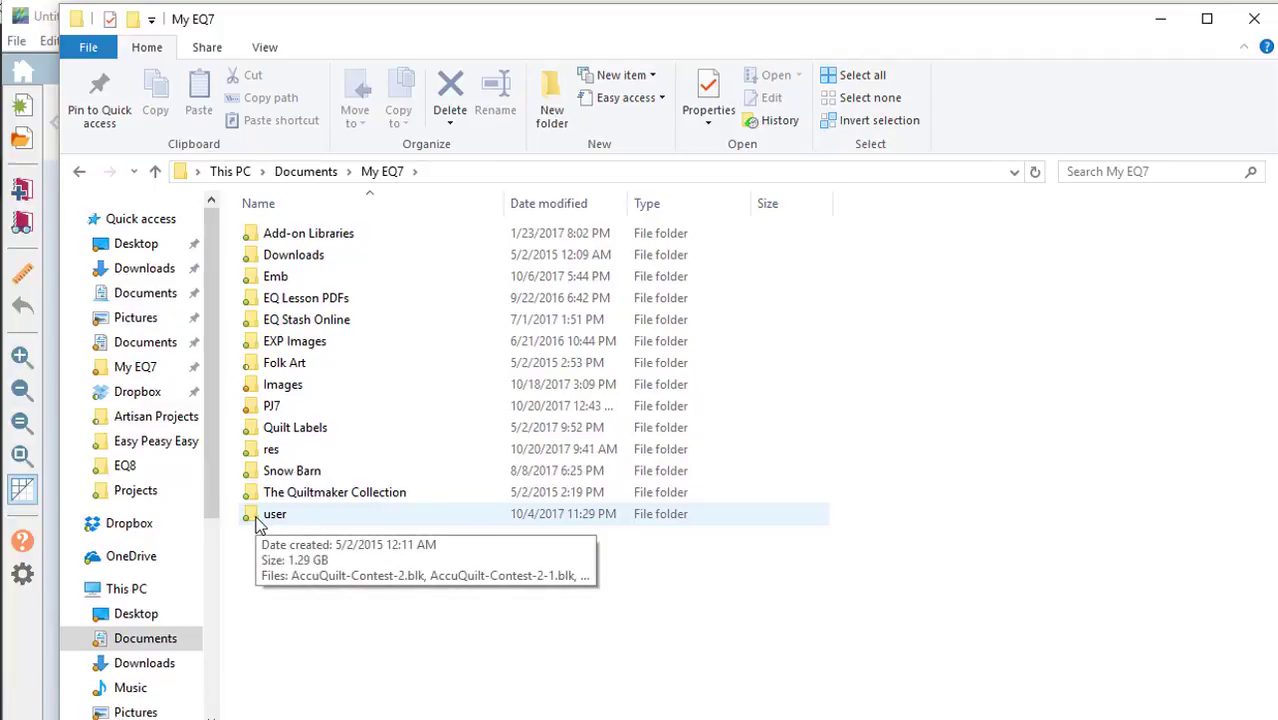
left_click(257, 522)
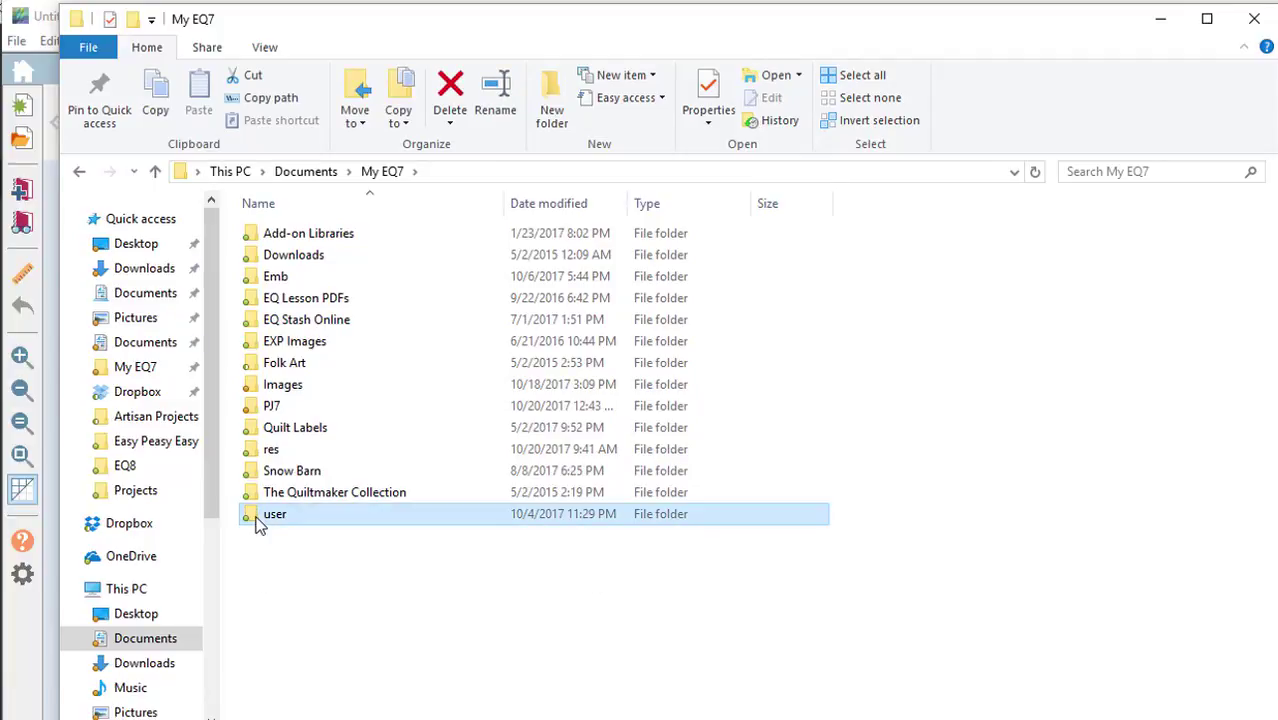
double_click(257, 522)
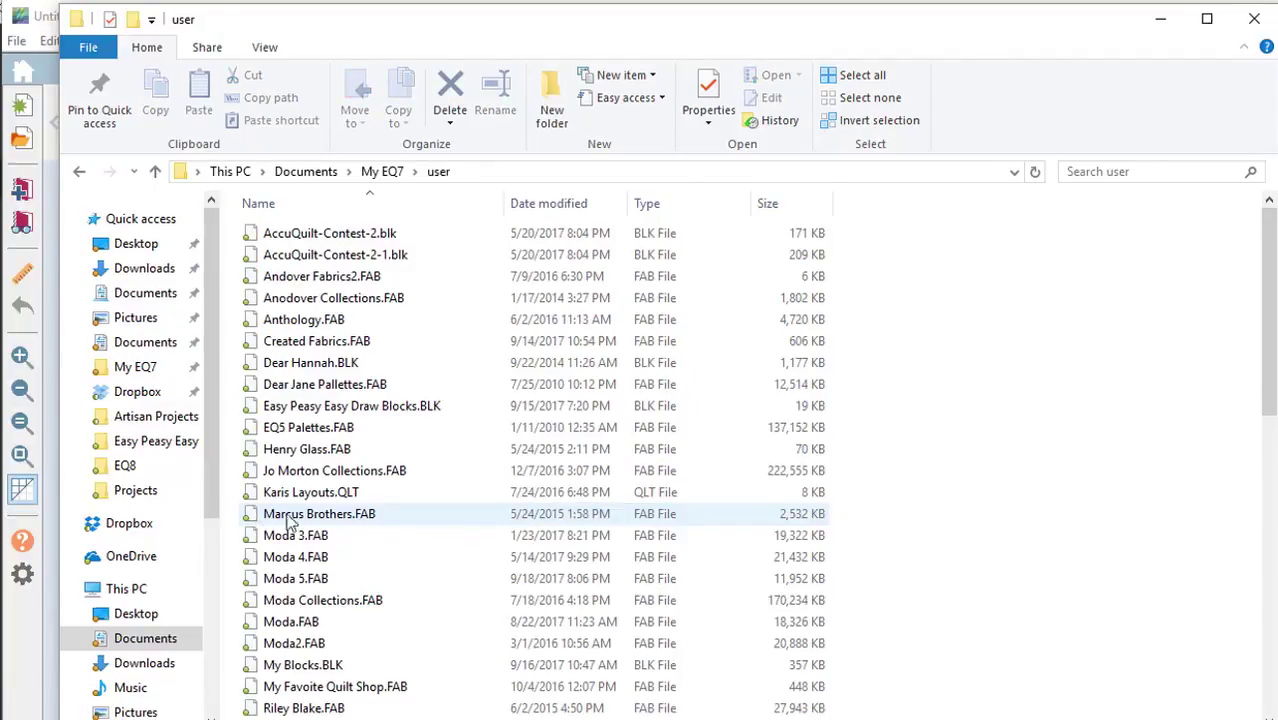
Step: Select all the library files in the user folder and copy them
left_click(336, 240)
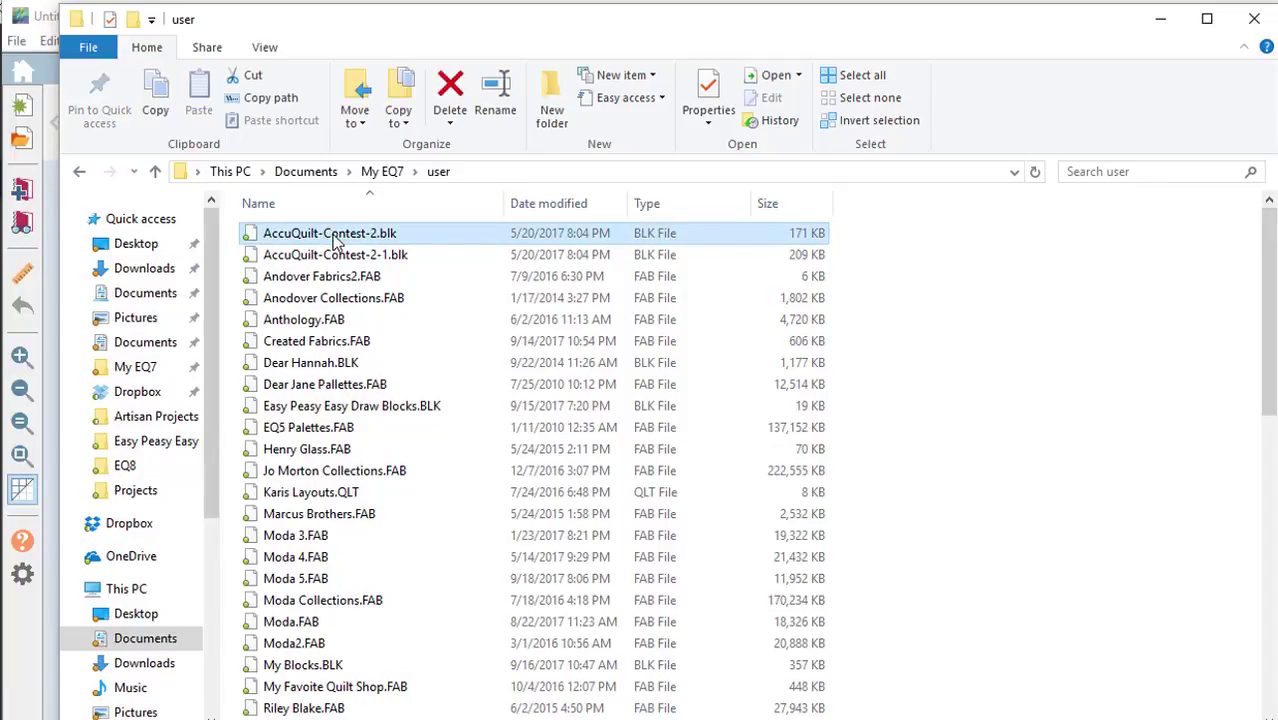
key("ctrl+a")
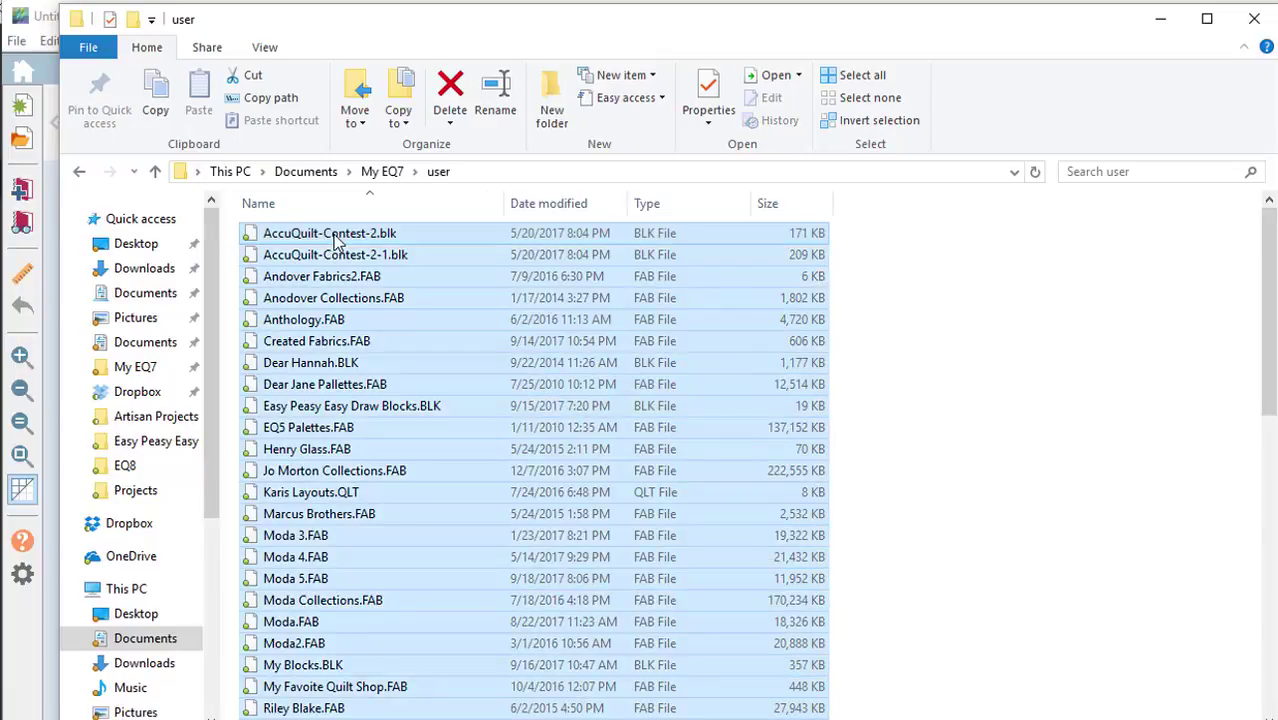
right_click(476, 325)
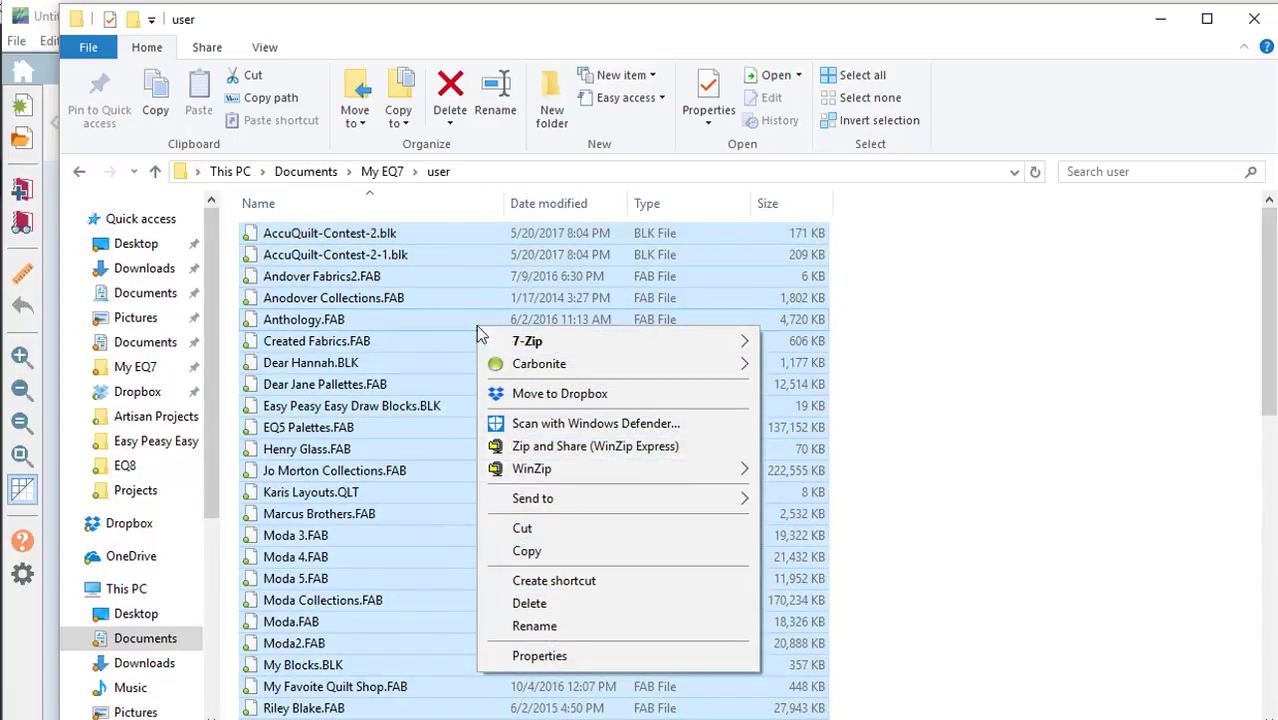
left_click(536, 551)
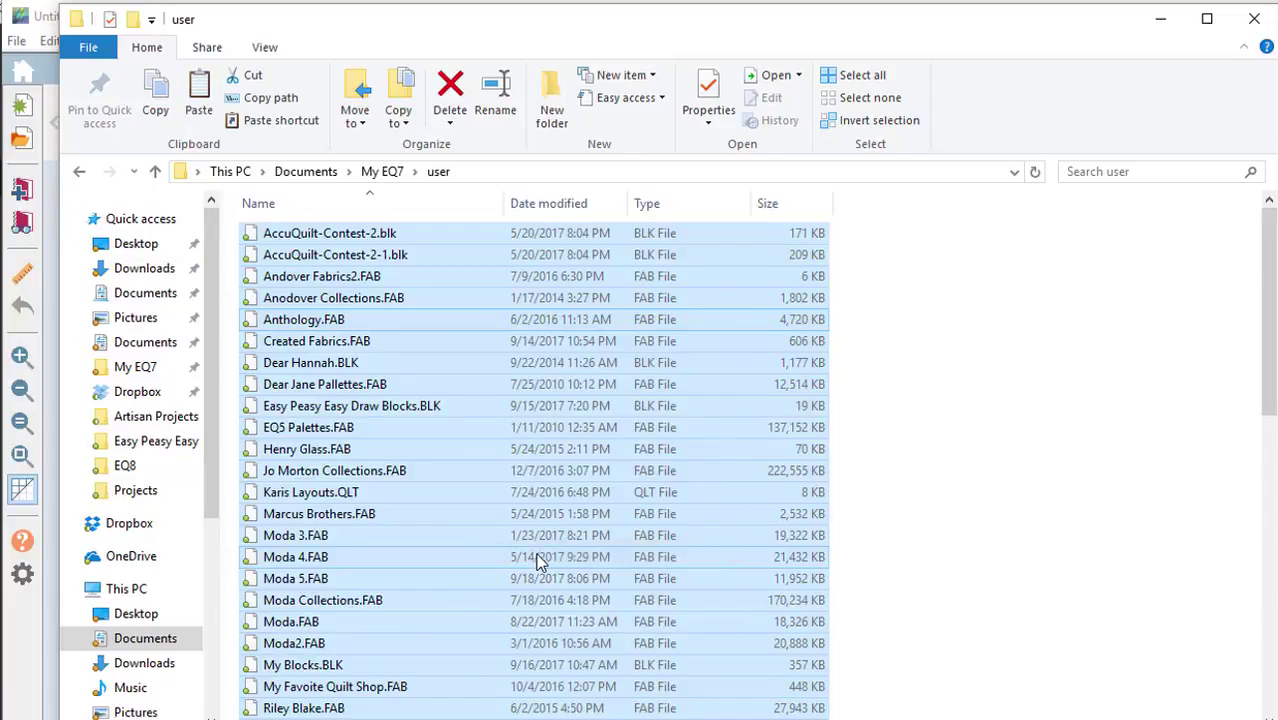
Step: Go back to Documents and open the My EQ8 folder
left_click(316, 177)
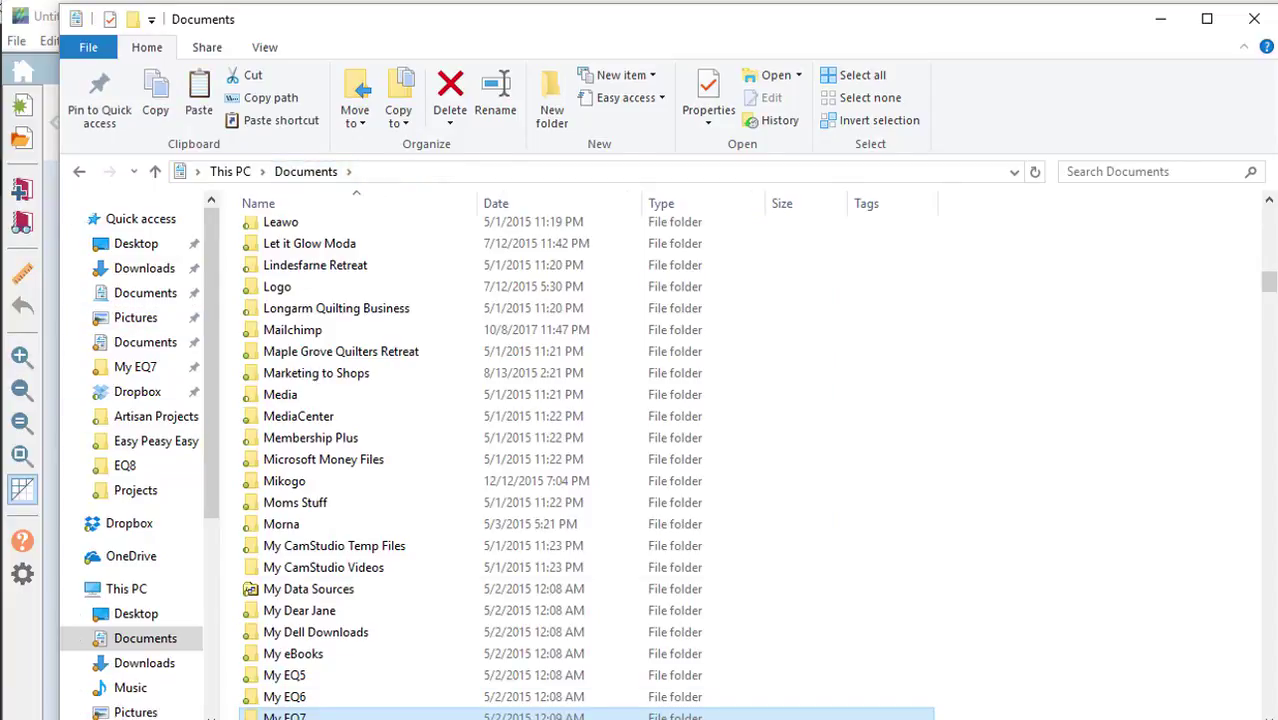
scroll(300, 700, "down", 1)
double_click(300, 675)
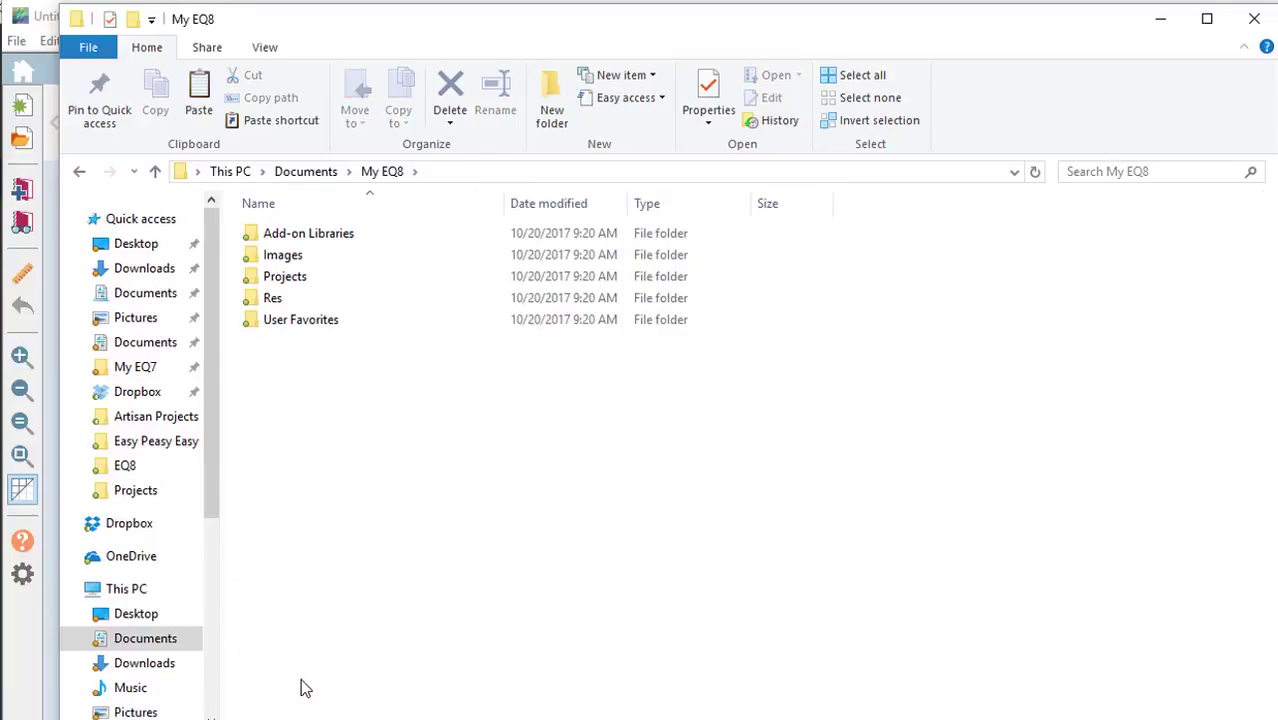
Step: Paste the 57 copied EQ7 library files into My EQ8's User Favorites folder
double_click(257, 330)
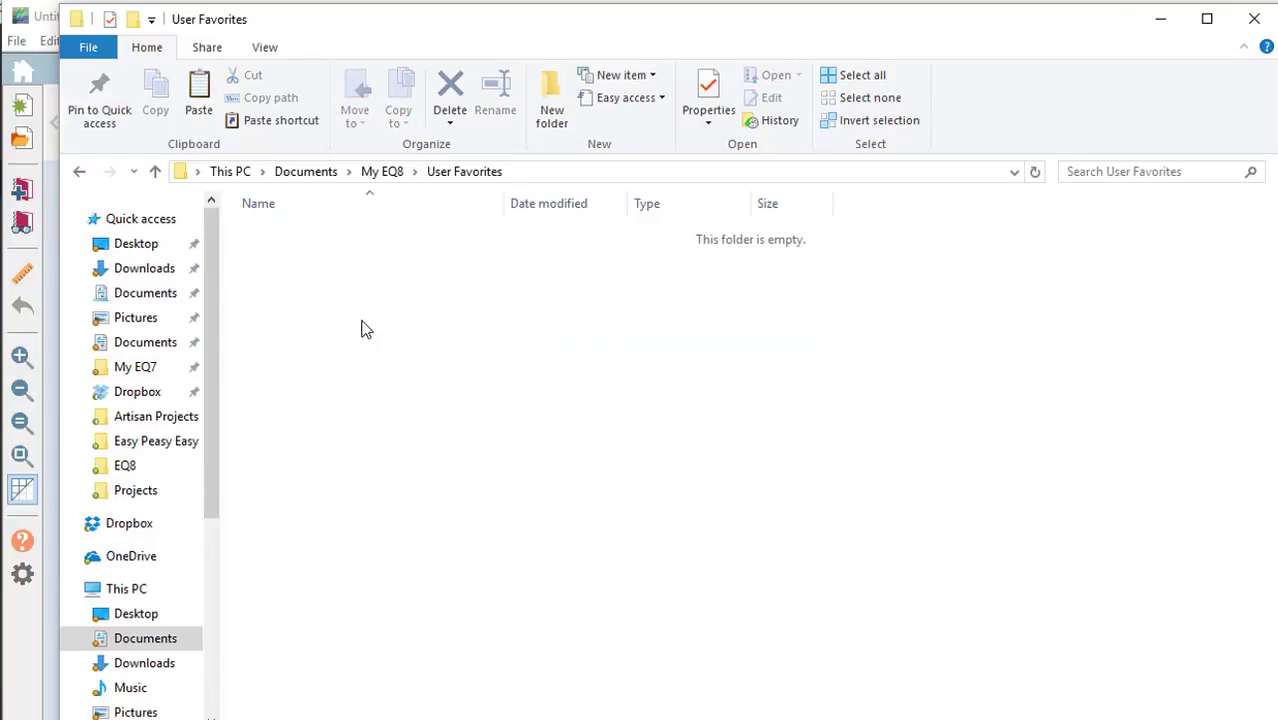
right_click(356, 320)
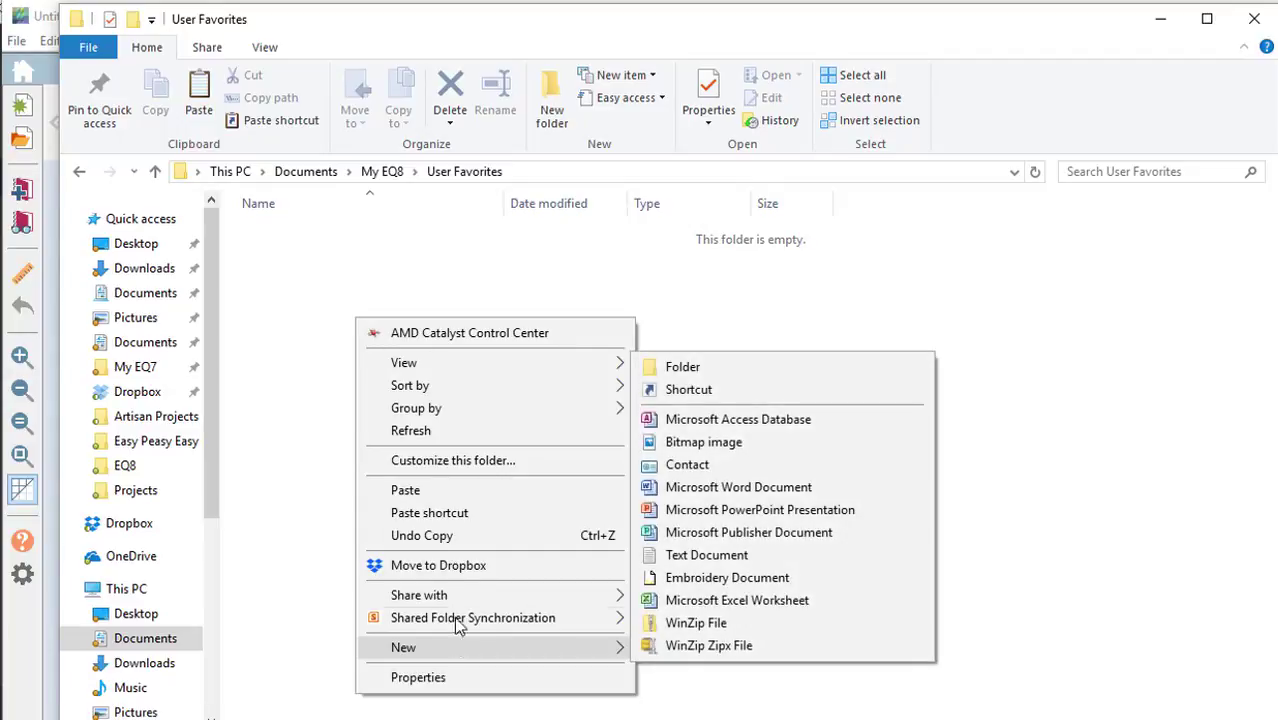
left_click(412, 492)
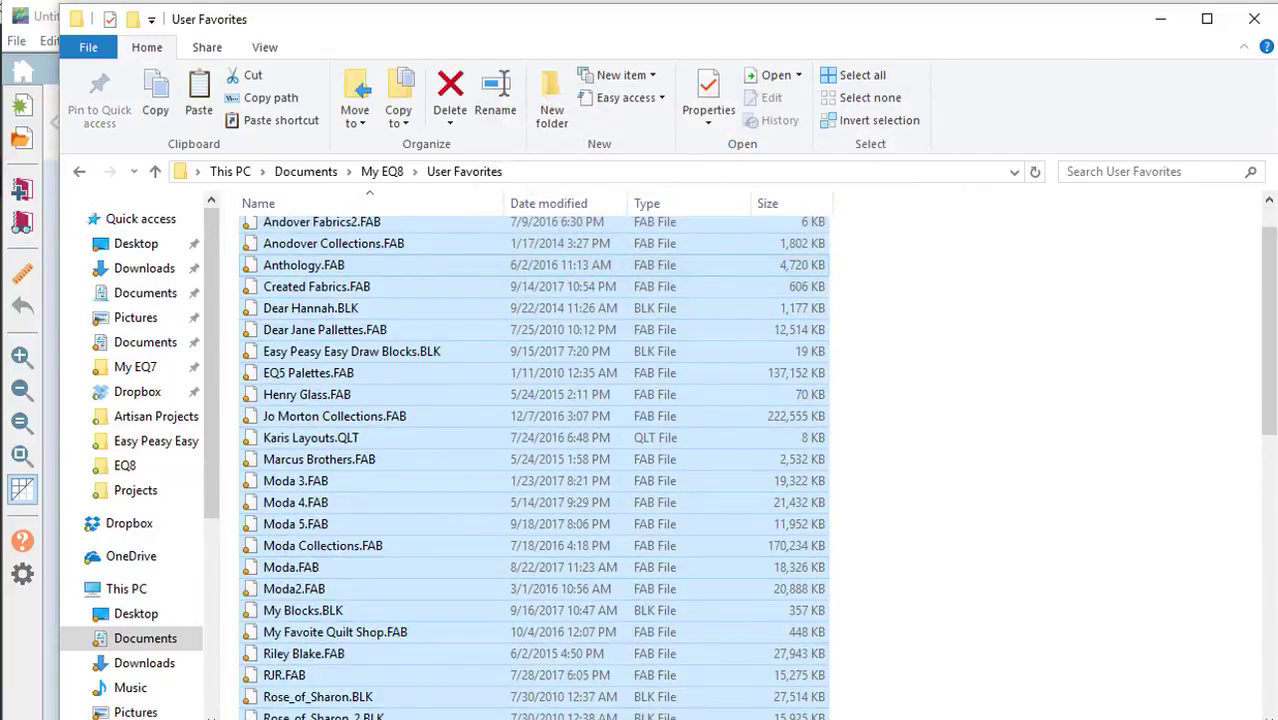
Step: Close File Explorer, return to EQ8's welcome page, and open the fabric libraries
key("alt+F4")
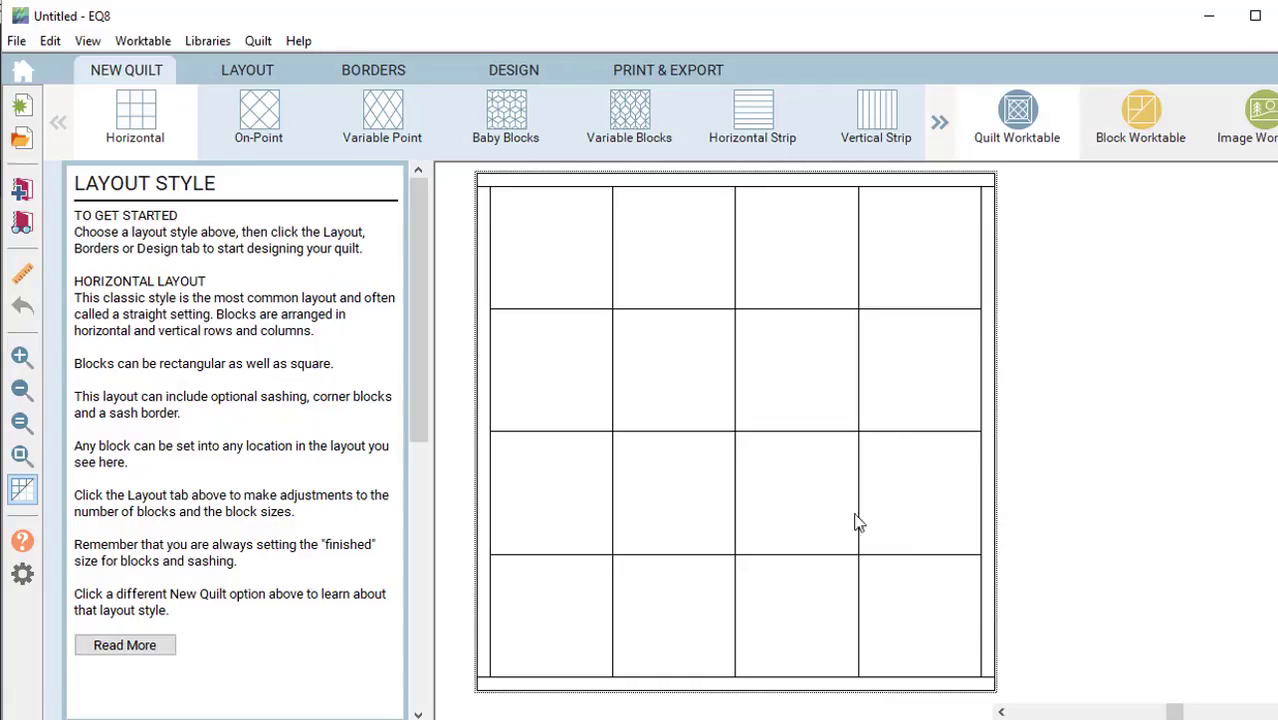
left_click(25, 70)
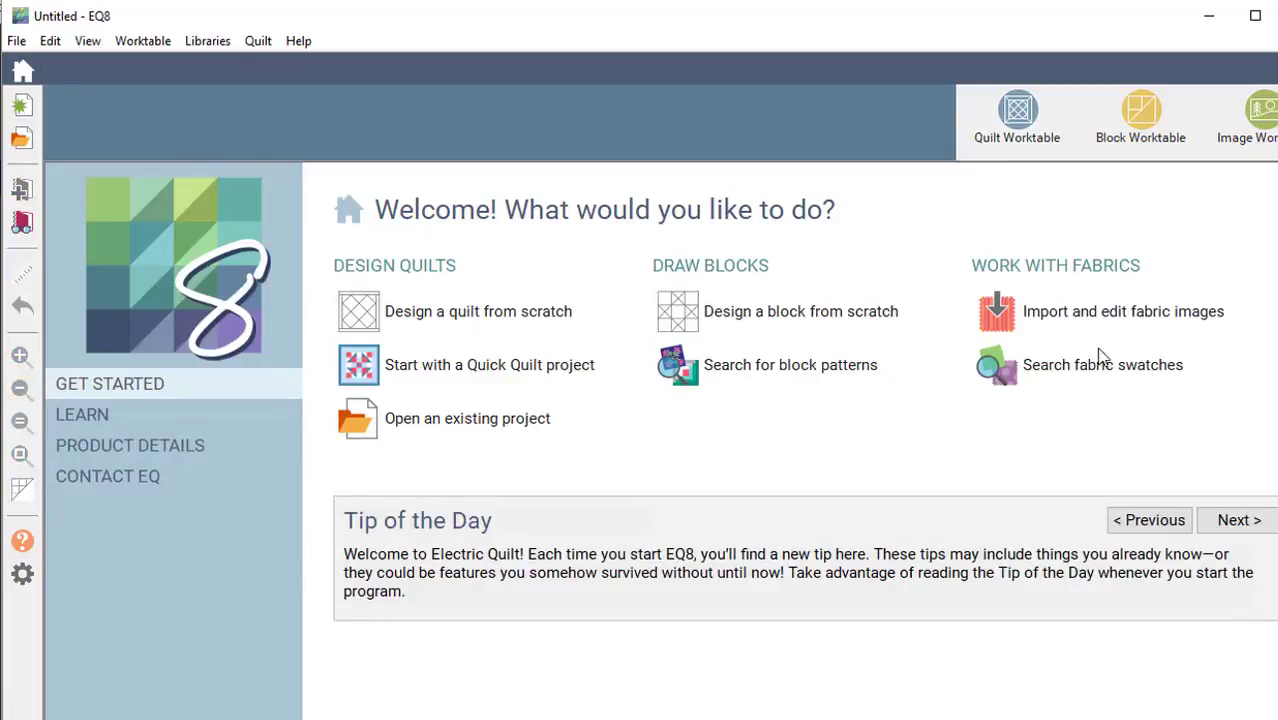
left_click(1100, 364)
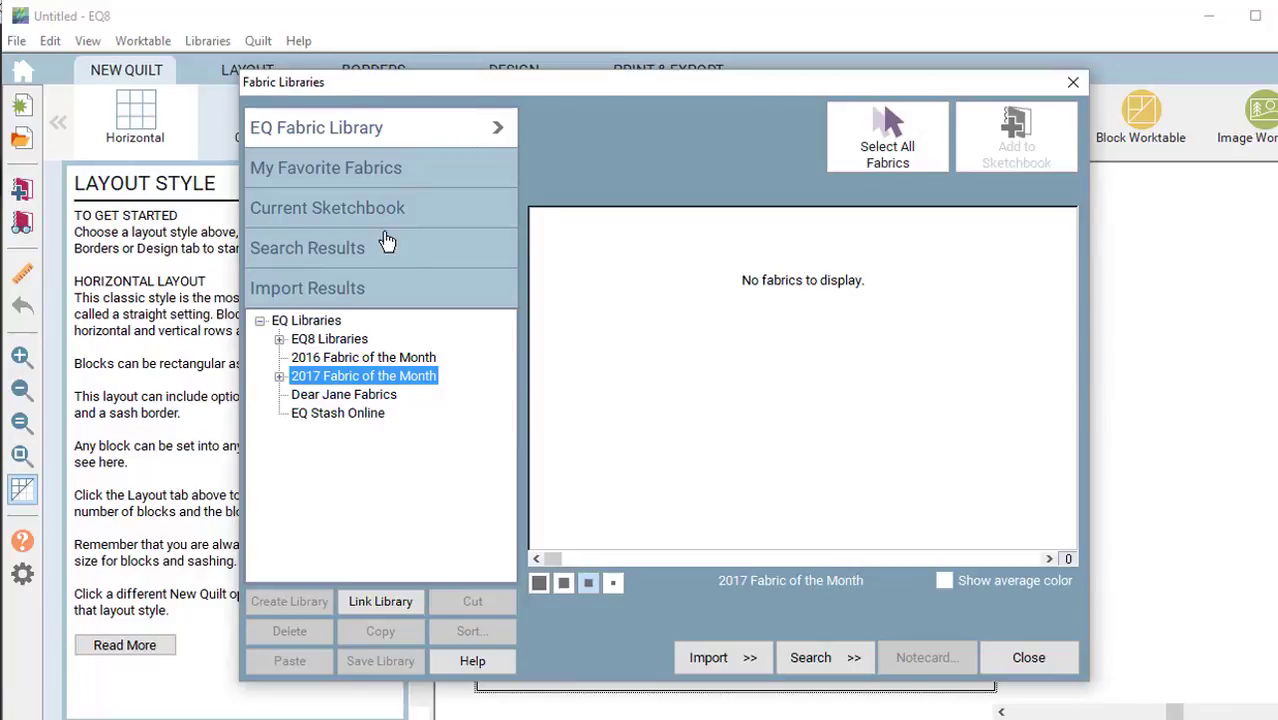
left_click(362, 172)
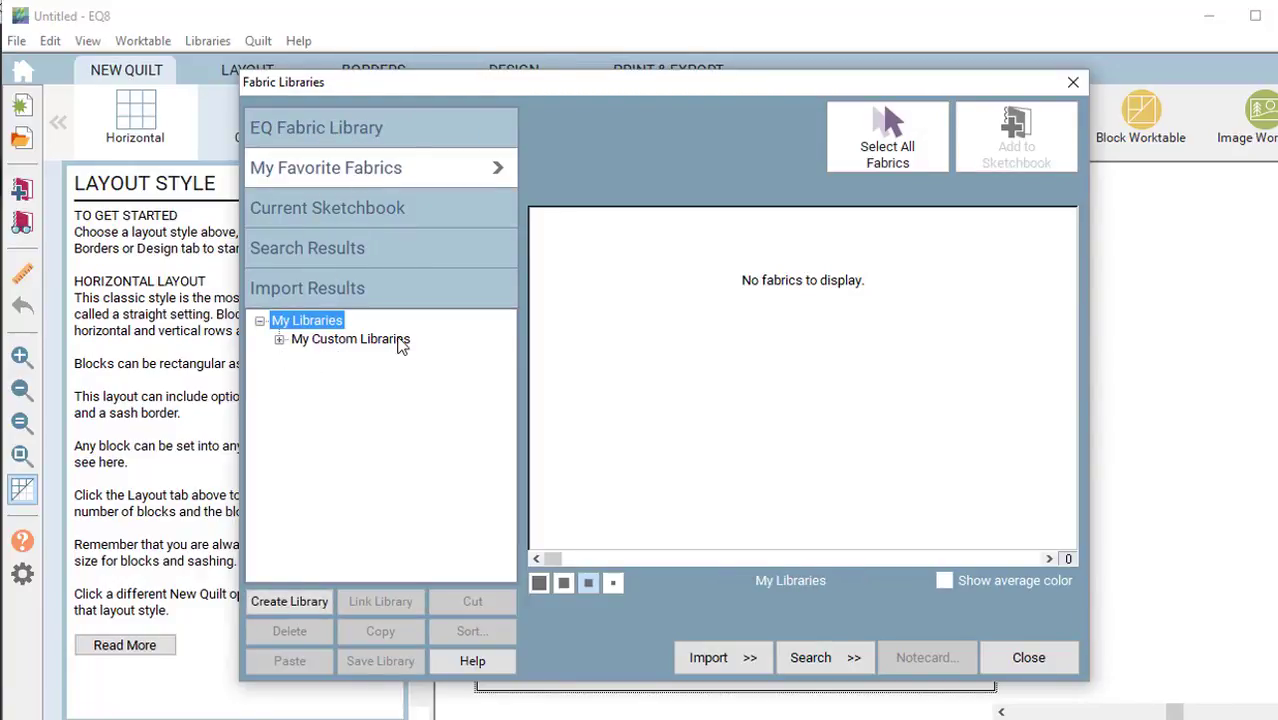
left_click(279, 339)
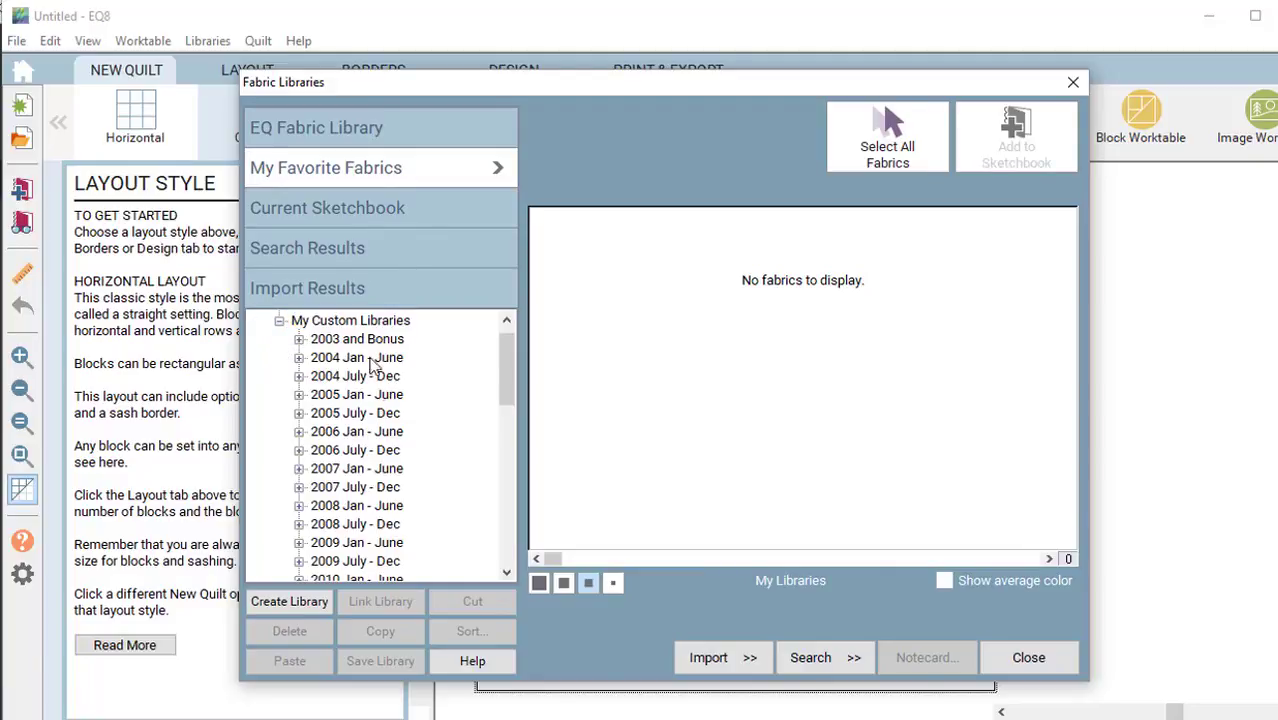
scroll(394, 491, "down", 10)
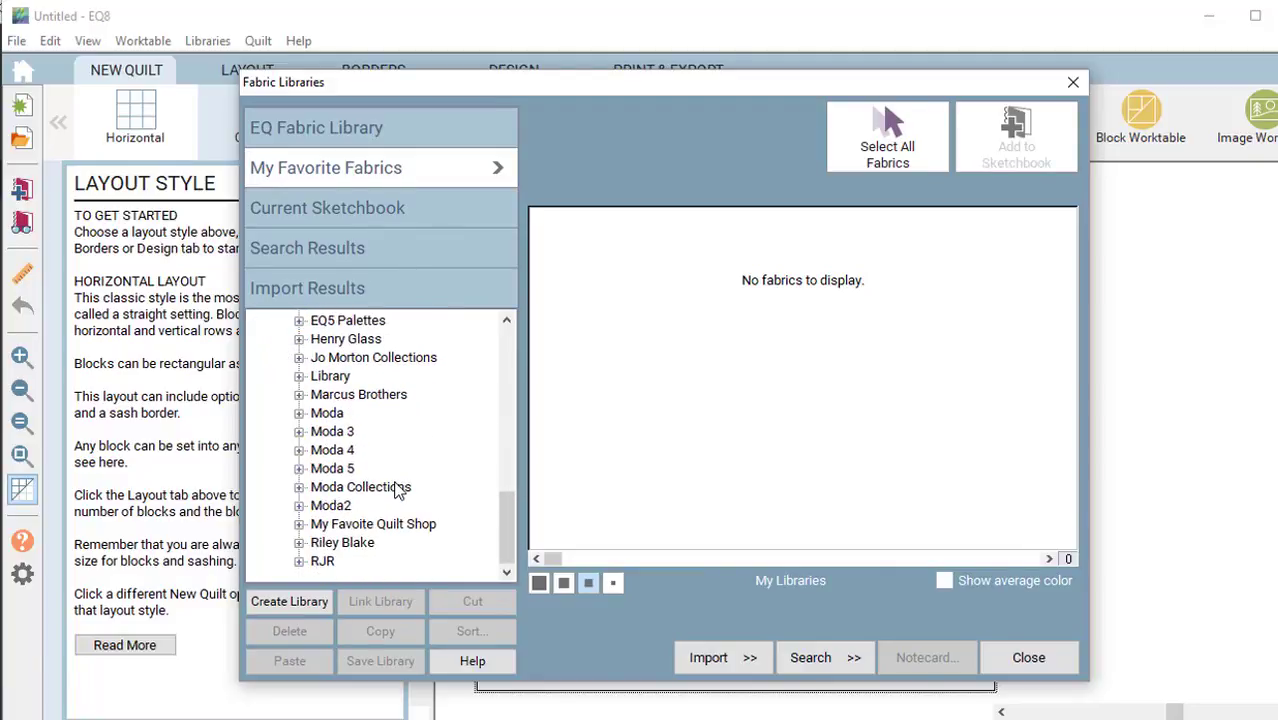
left_click(1028, 657)
Step: Check My Favorite Blocks for the copied libraries, expanding My Custom Libraries and Rose_of_Sharon, then close it
left_click(24, 75)
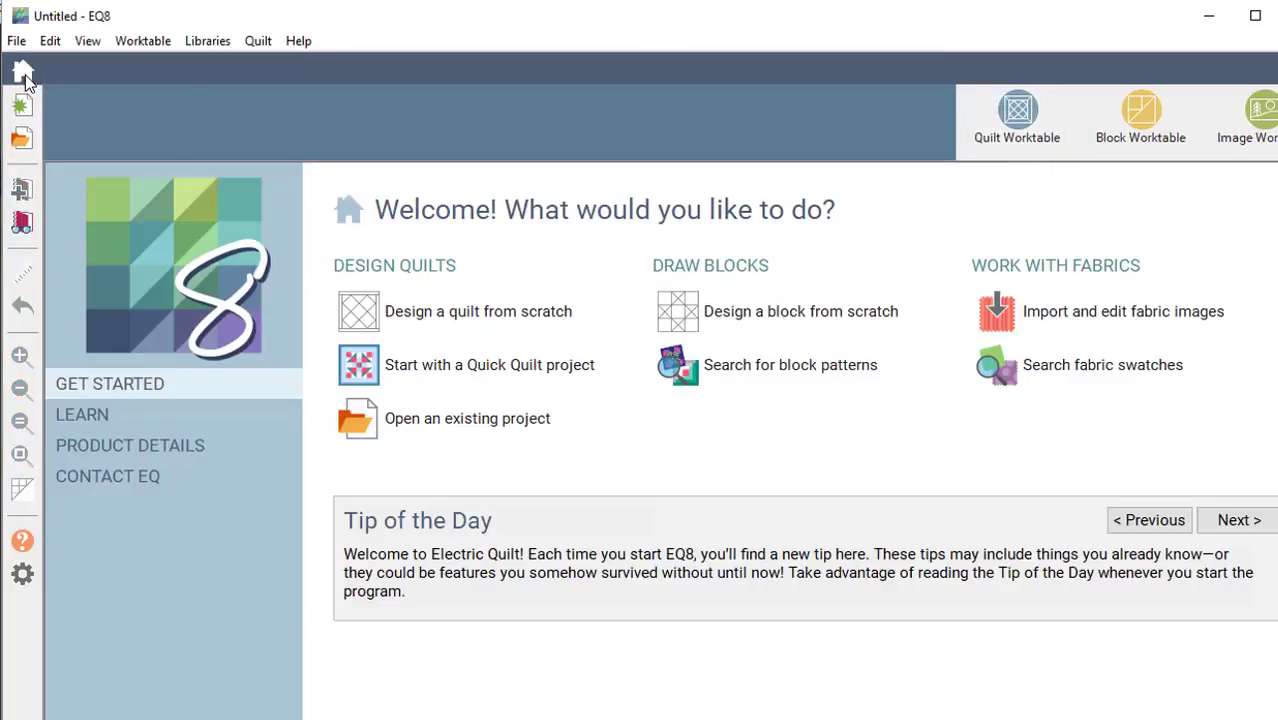
left_click(820, 366)
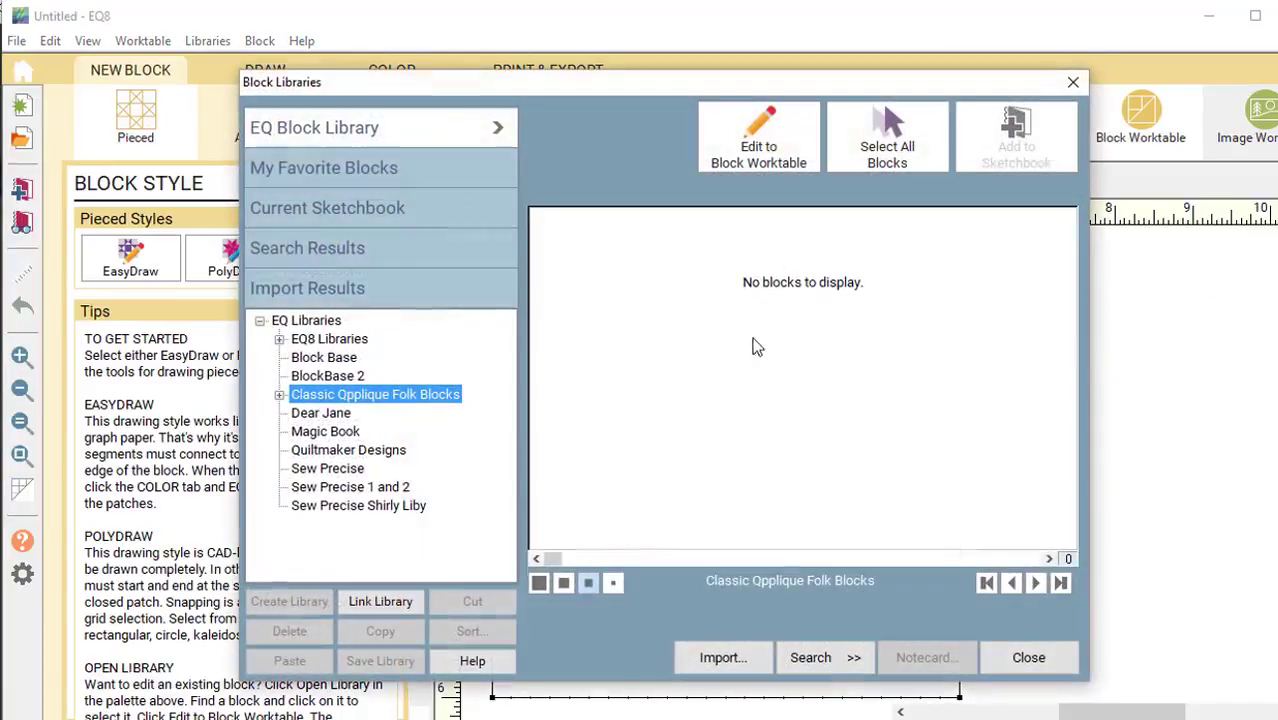
left_click(365, 178)
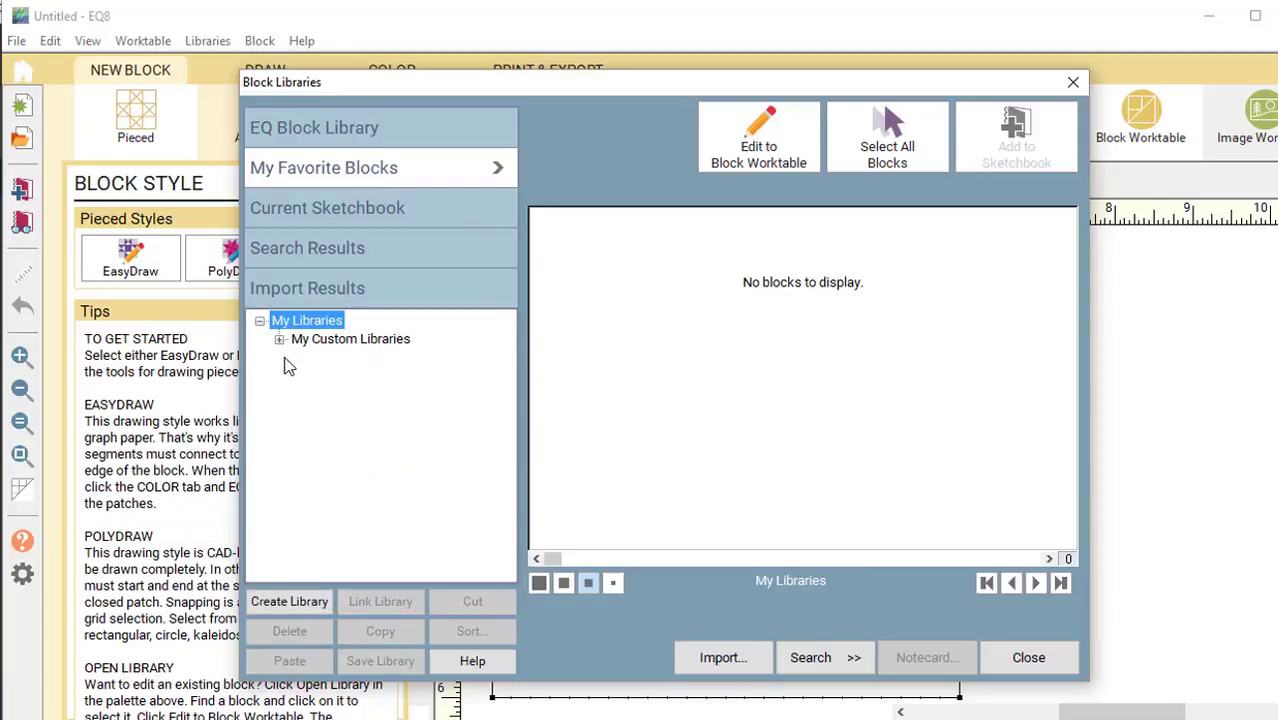
left_click(280, 341)
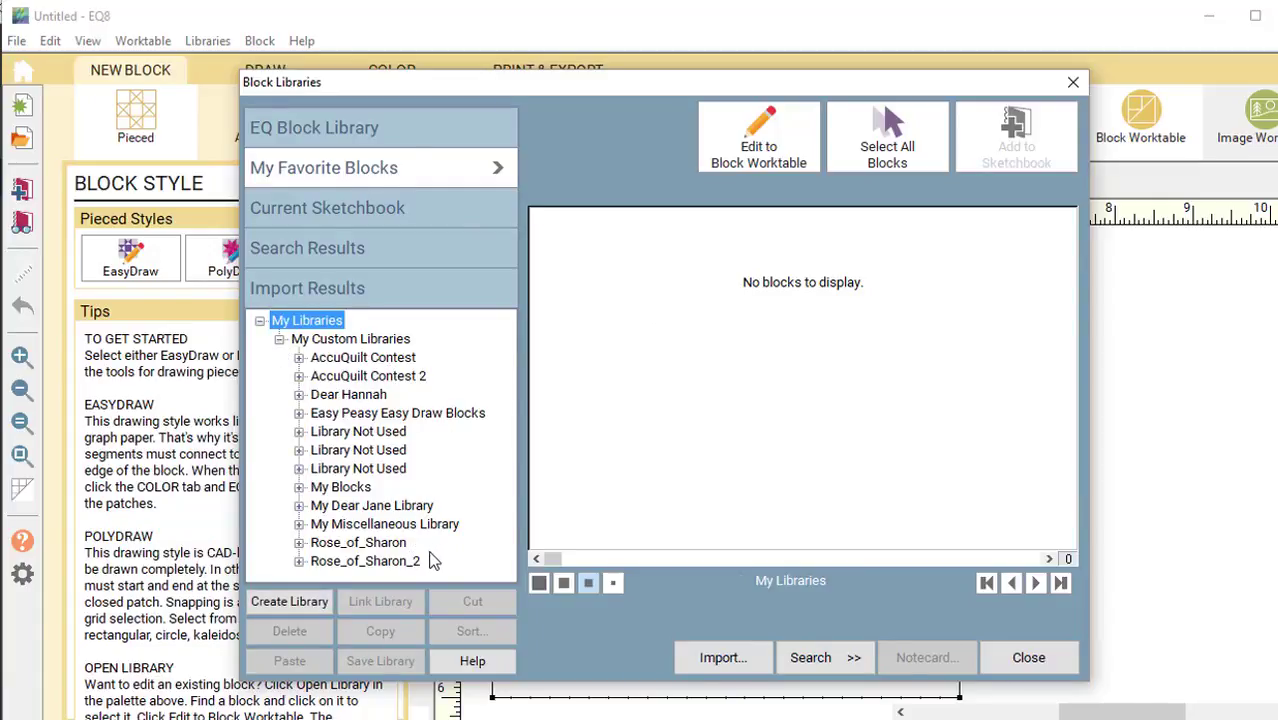
left_click(298, 543)
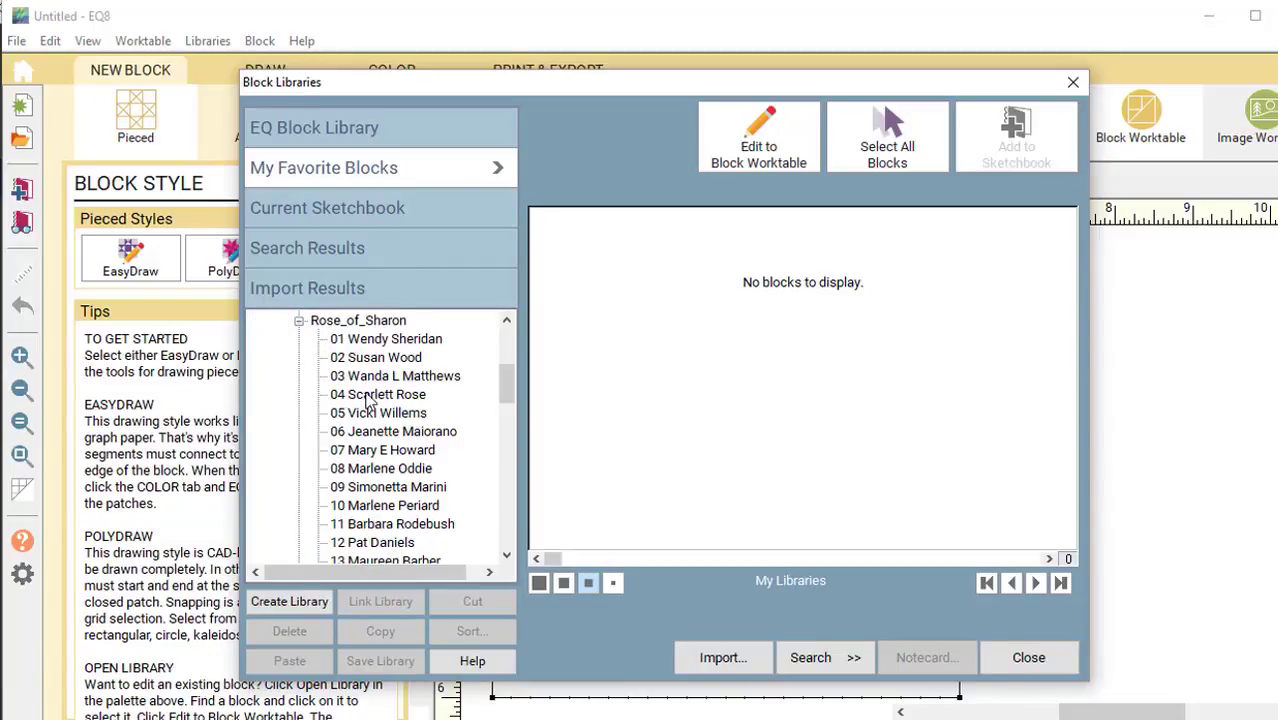
key("Escape")
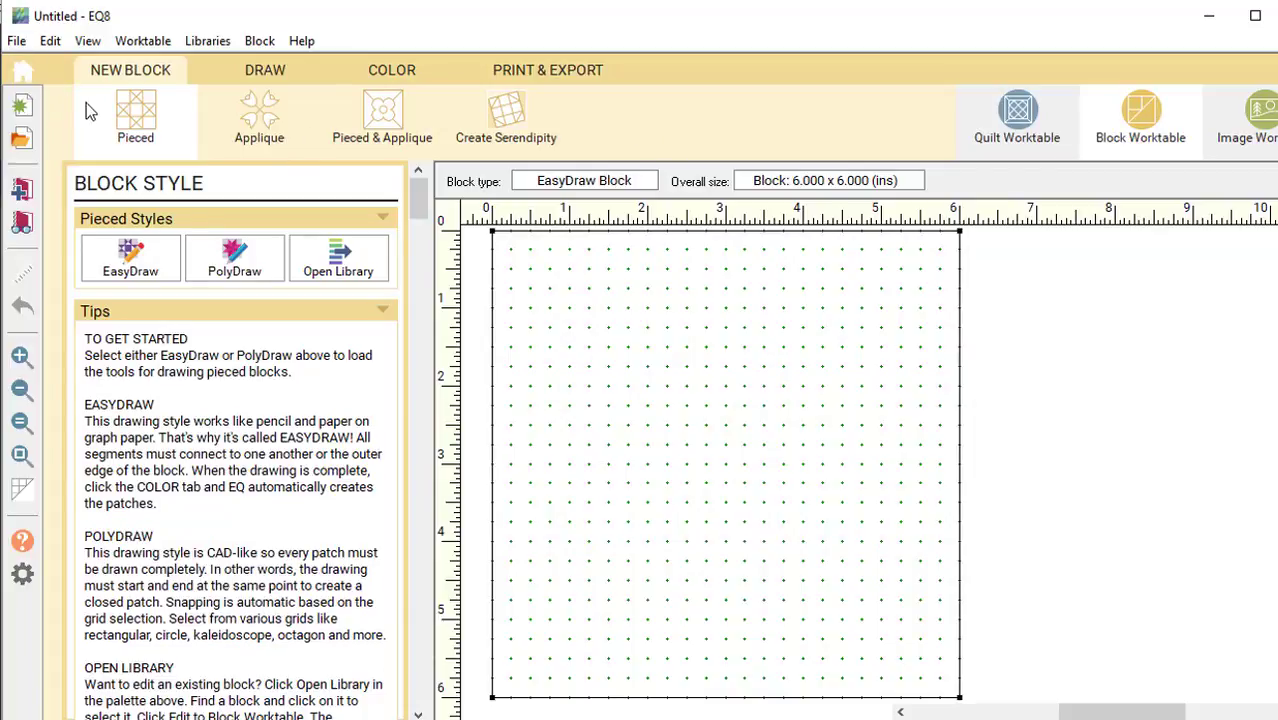
Step: Go to the welcome page and start Open an existing project
left_click(22, 70)
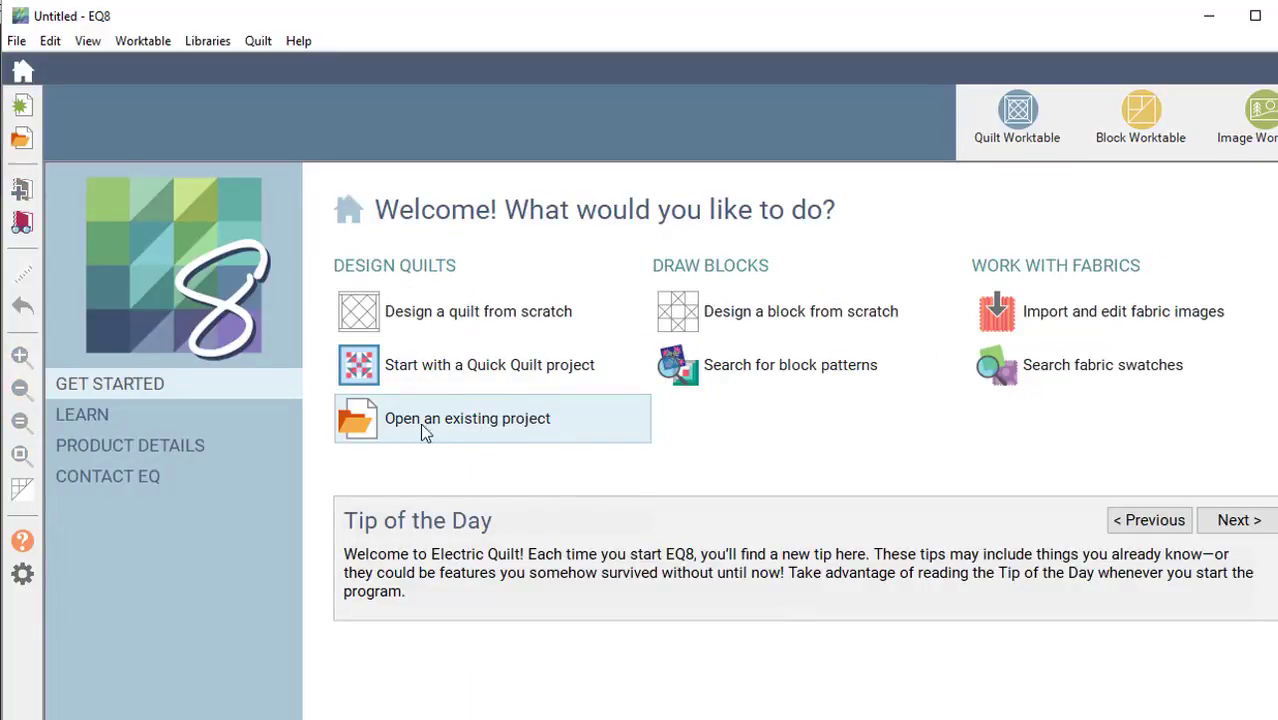
left_click(520, 427)
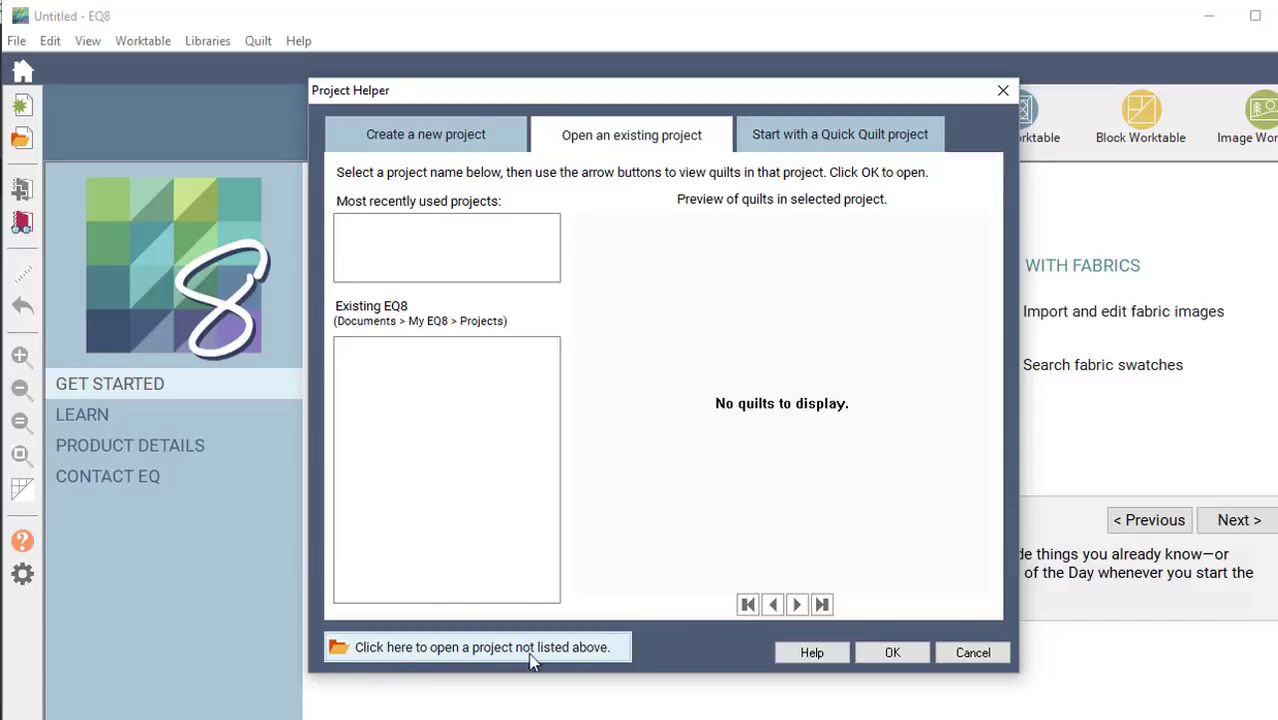
Step: Browse for a project file and go to Documents > My EQ7 > PJ7
left_click(337, 650)
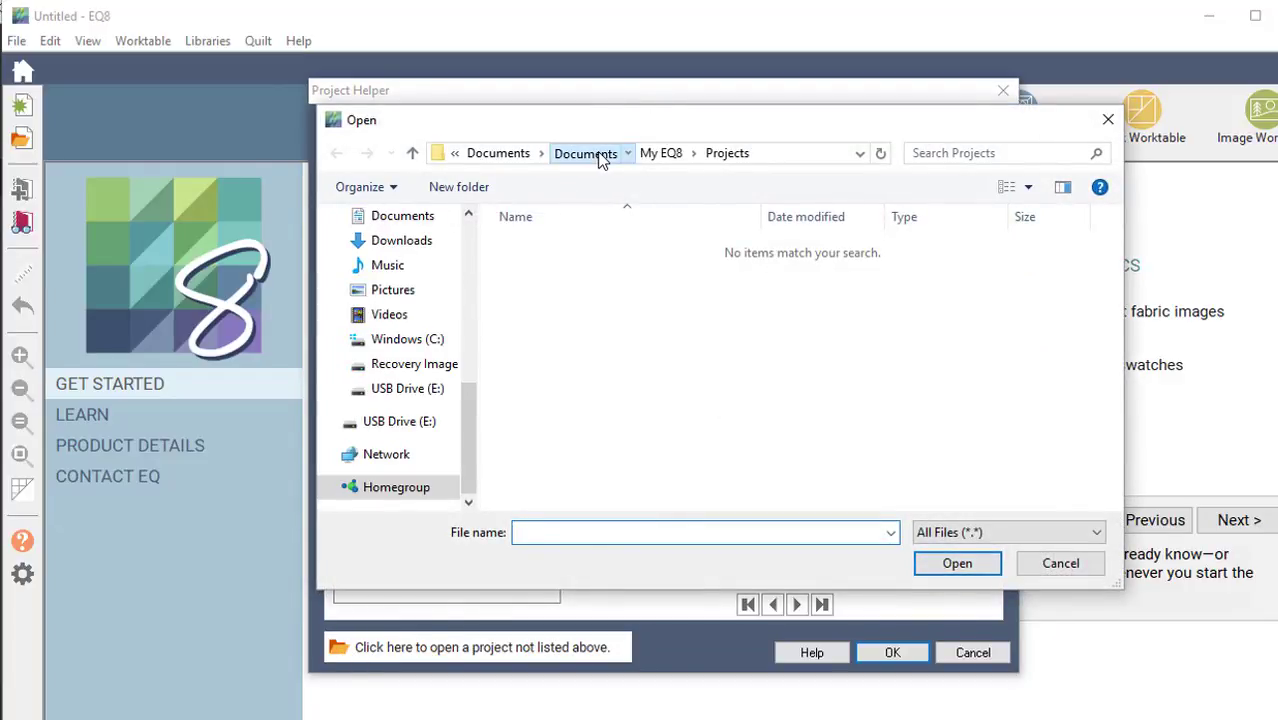
left_click(585, 153)
scroll(573, 440, "up", 10)
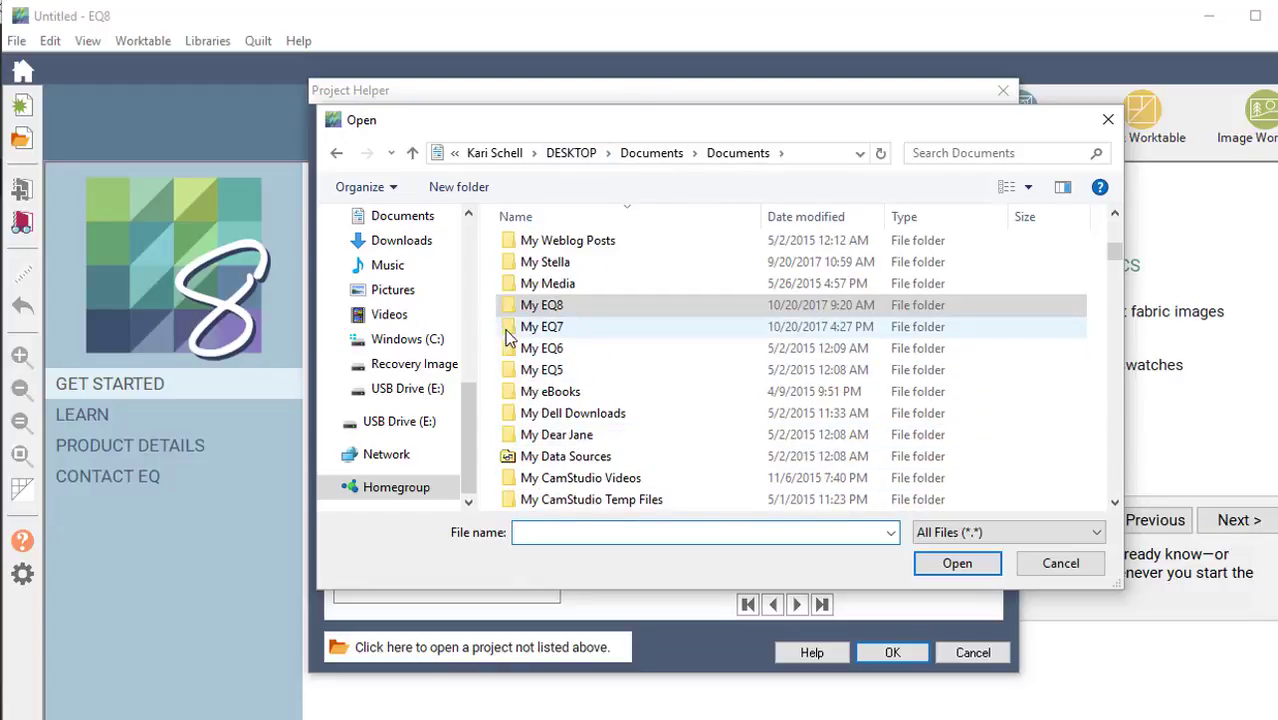
double_click(513, 338)
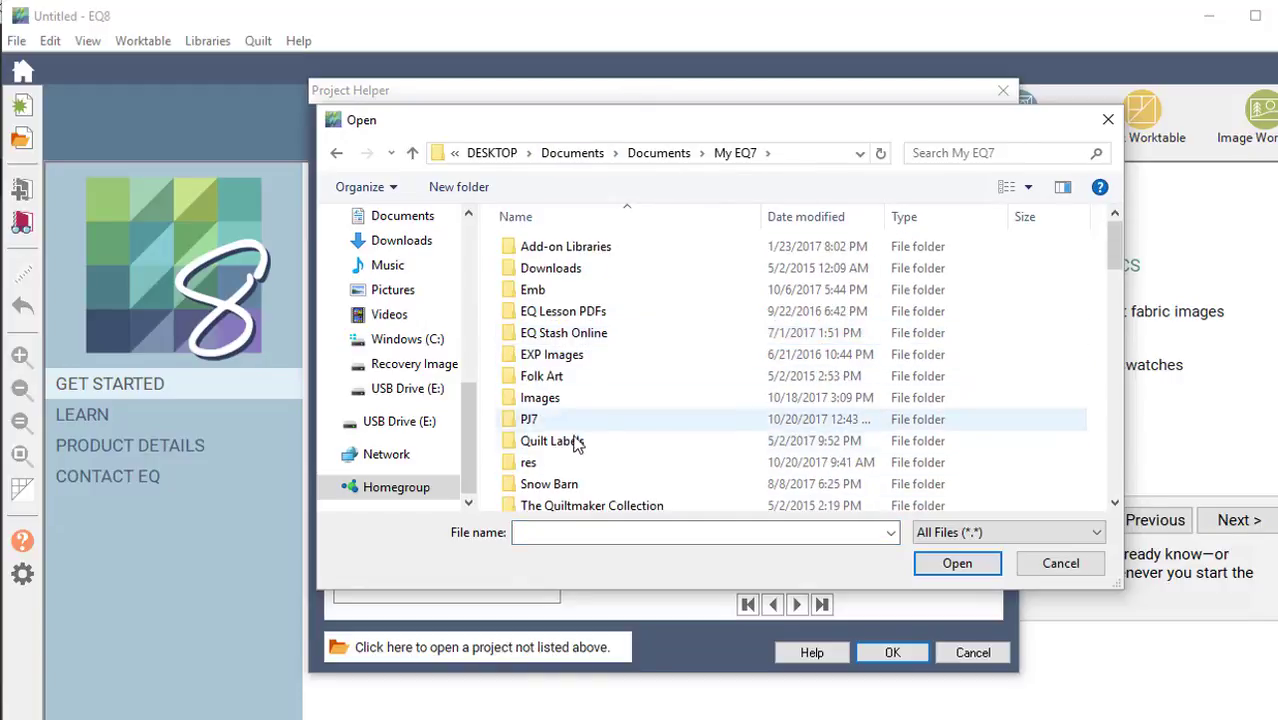
left_click(510, 428)
double_click(522, 419)
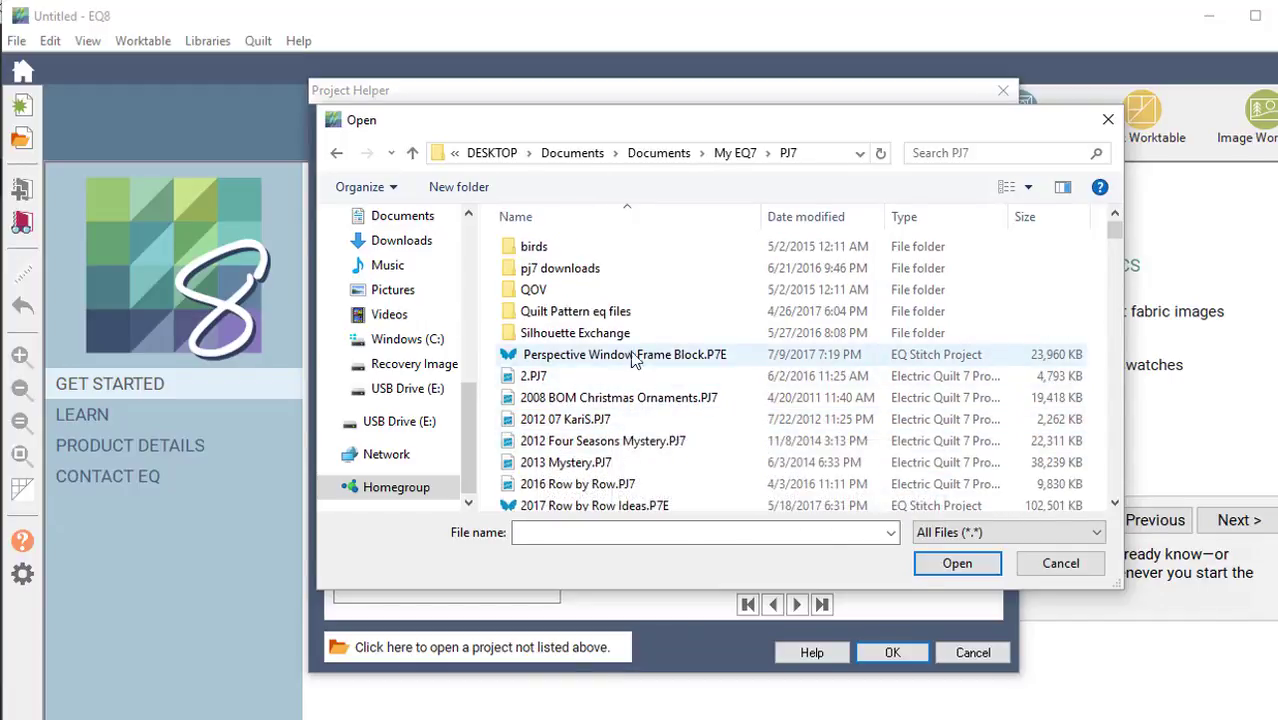
Step: Select Antique Quilts.PJ7 and open it in EQ8
scroll(650, 470, "down", 4)
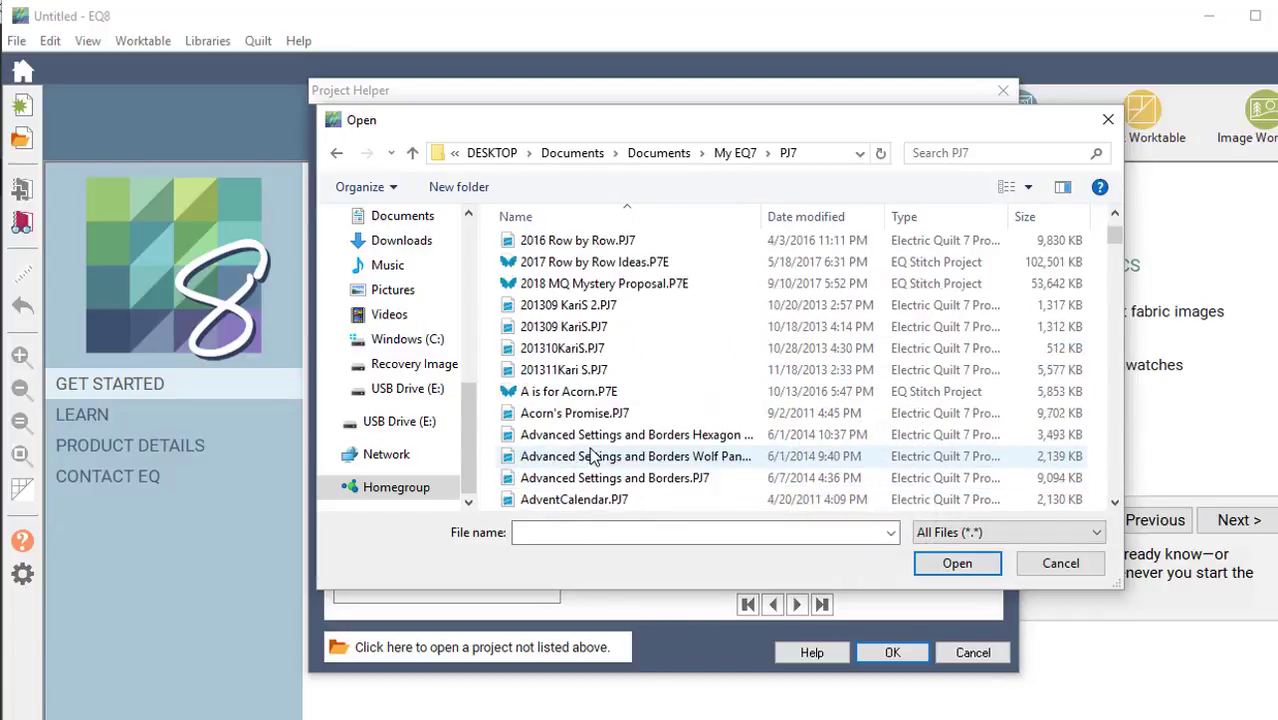
scroll(591, 456, "down", 8)
scroll(591, 456, "up", 2)
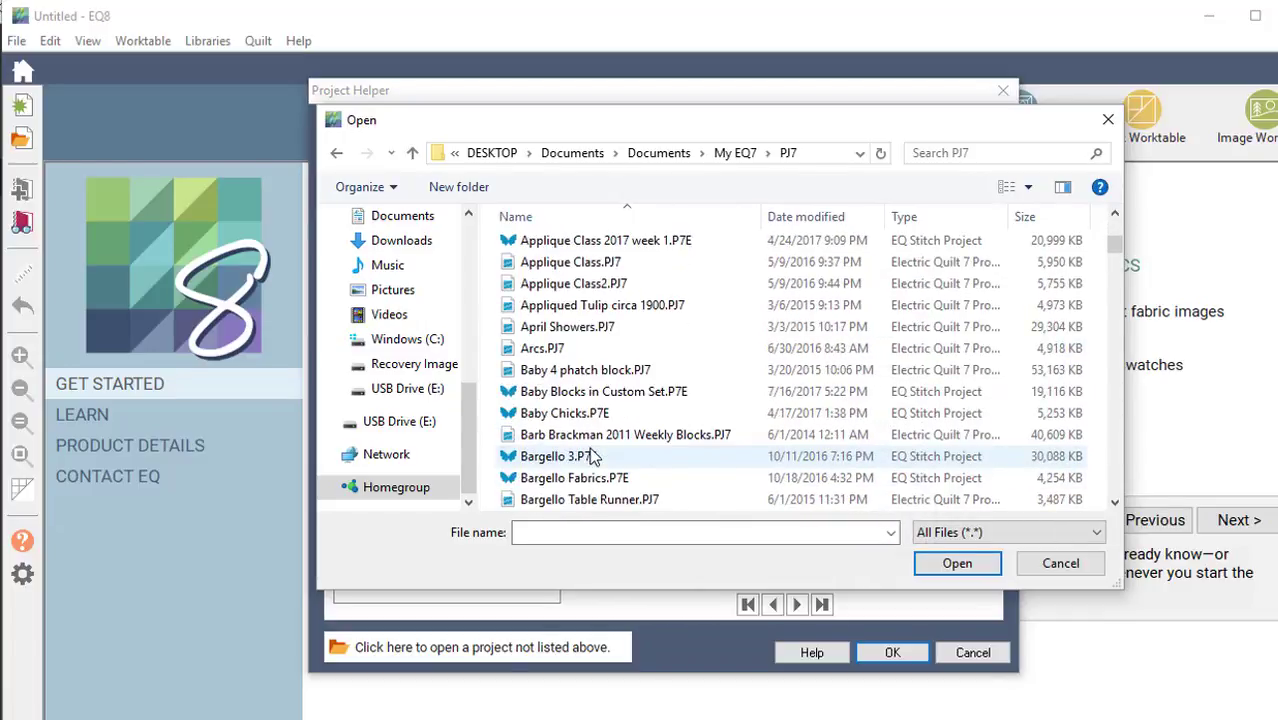
scroll(591, 456, "up", 1)
scroll(597, 456, "up", 1)
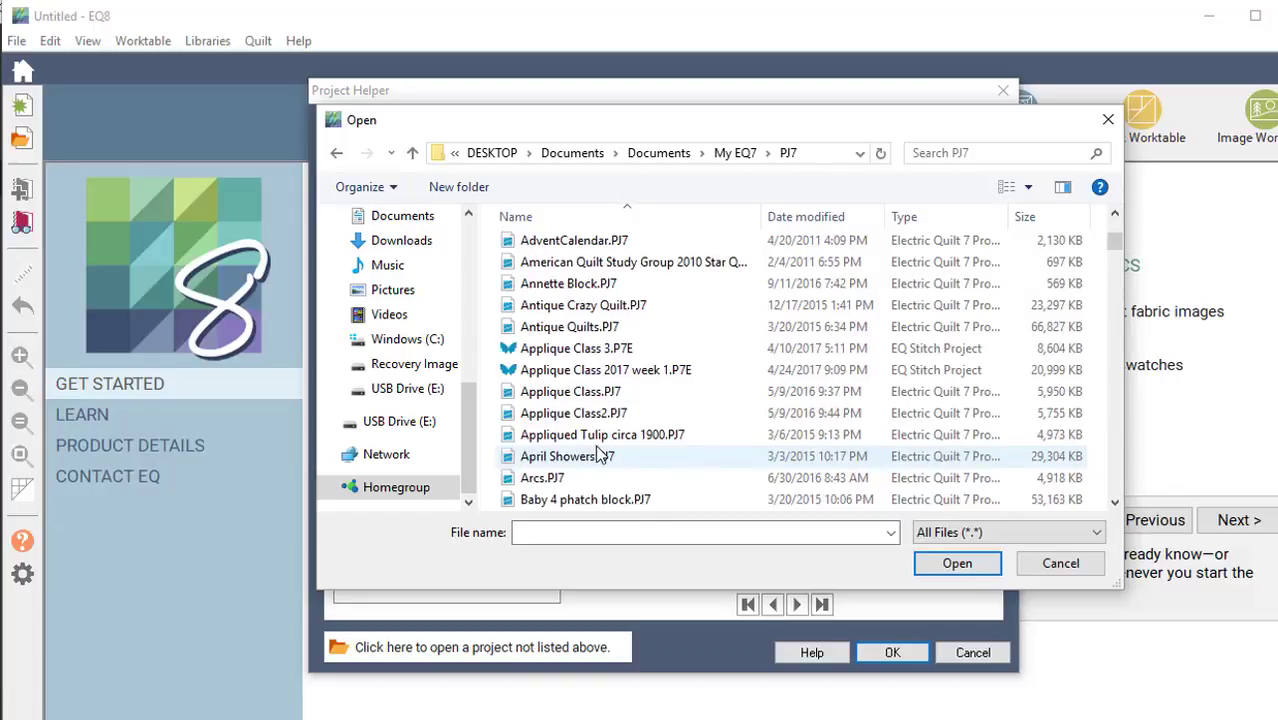
left_click(576, 334)
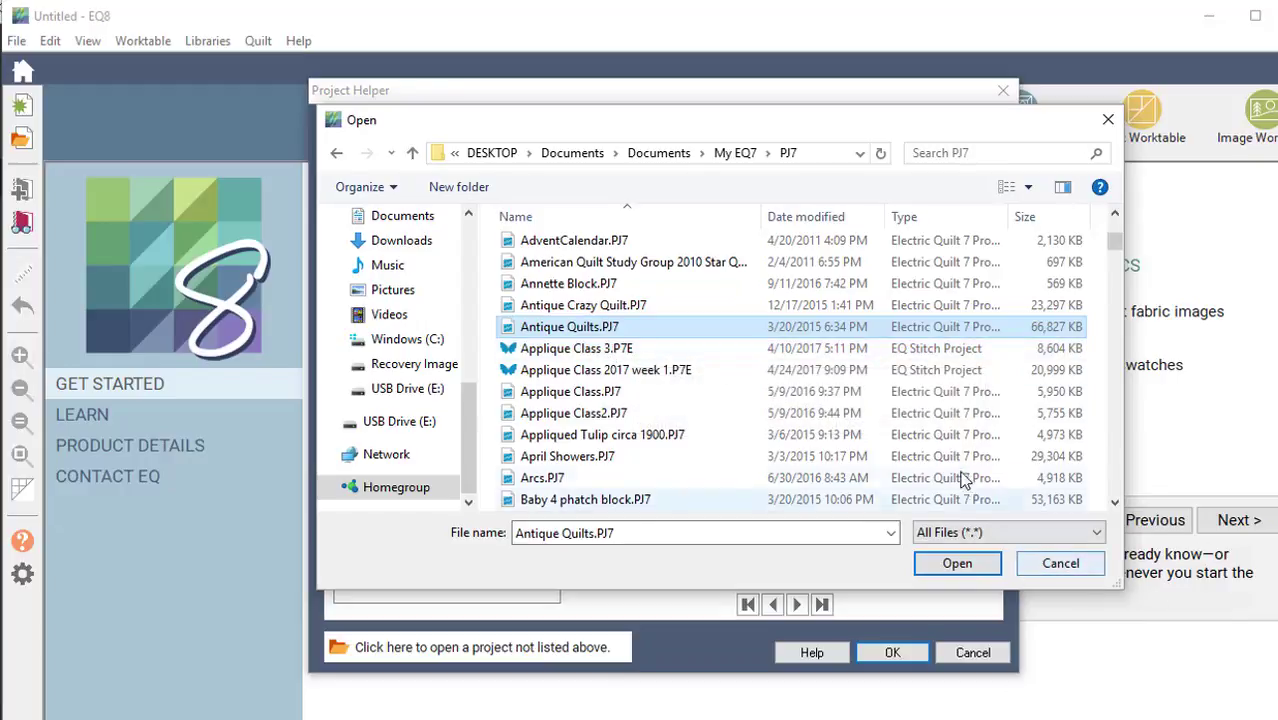
left_click(965, 569)
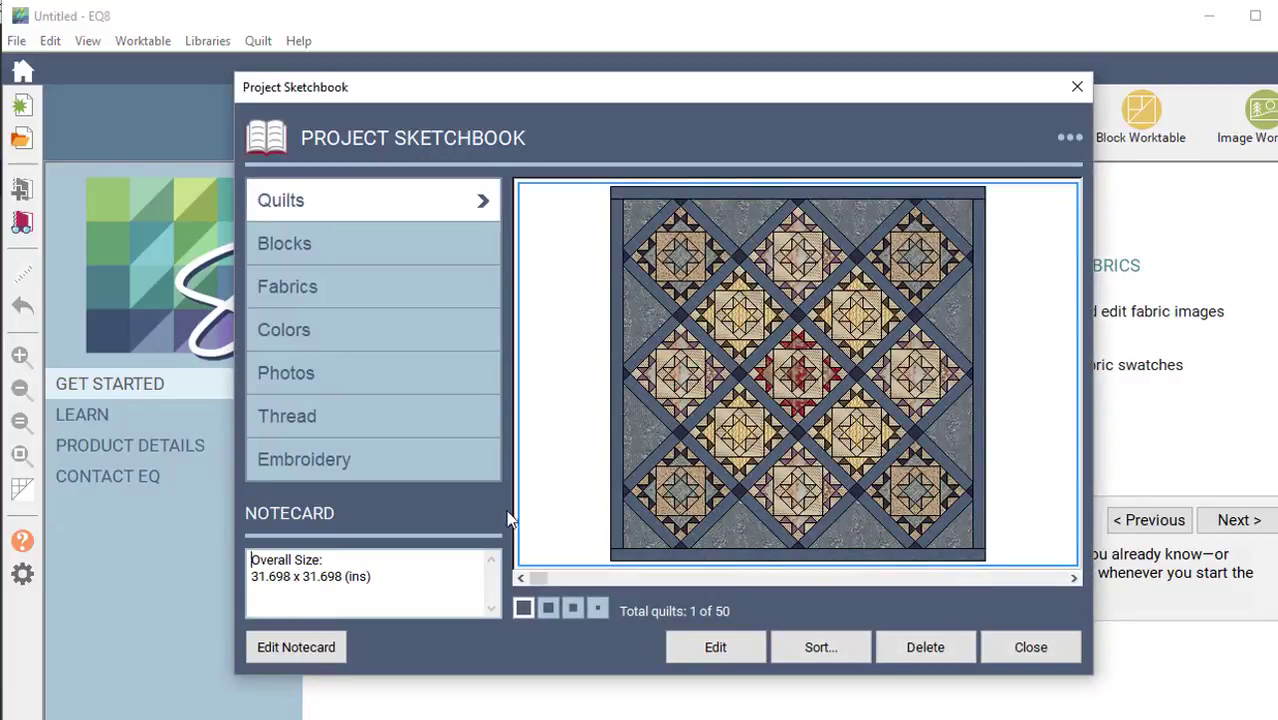
Step: Close the Antique Quilts Project Sketchbook to return to the welcome page
left_click(1040, 651)
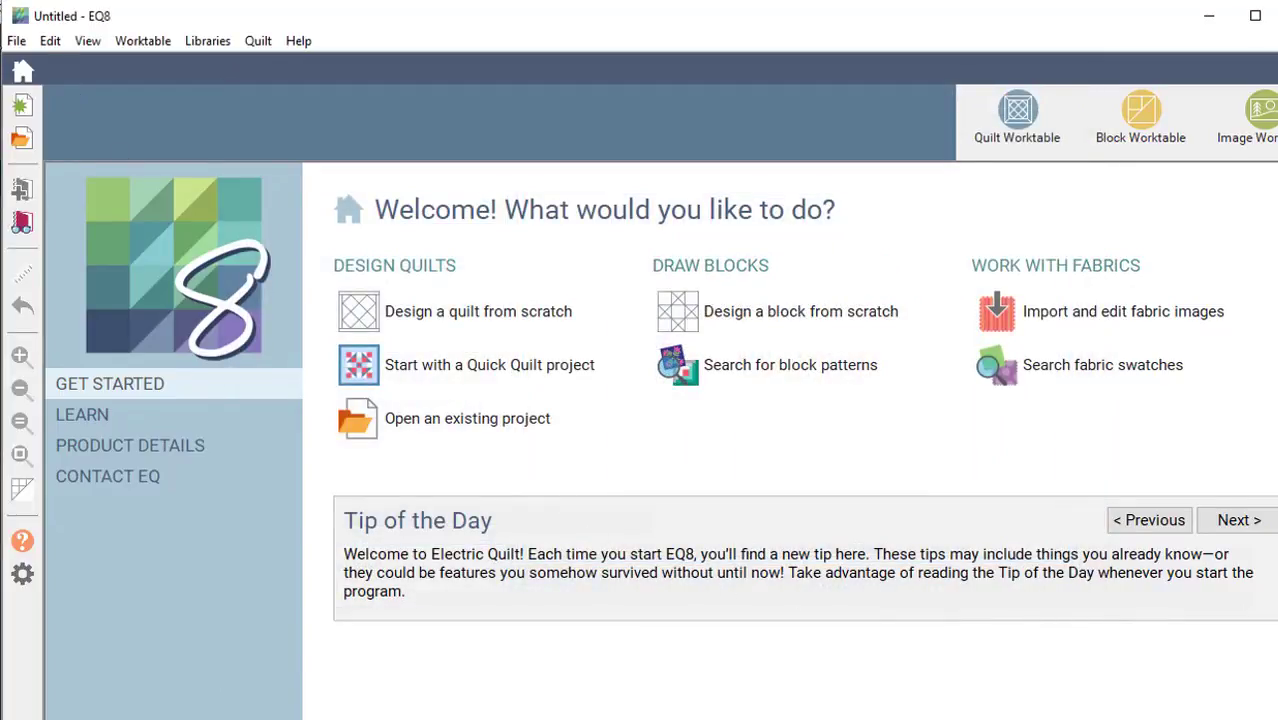
left_click(17, 42)
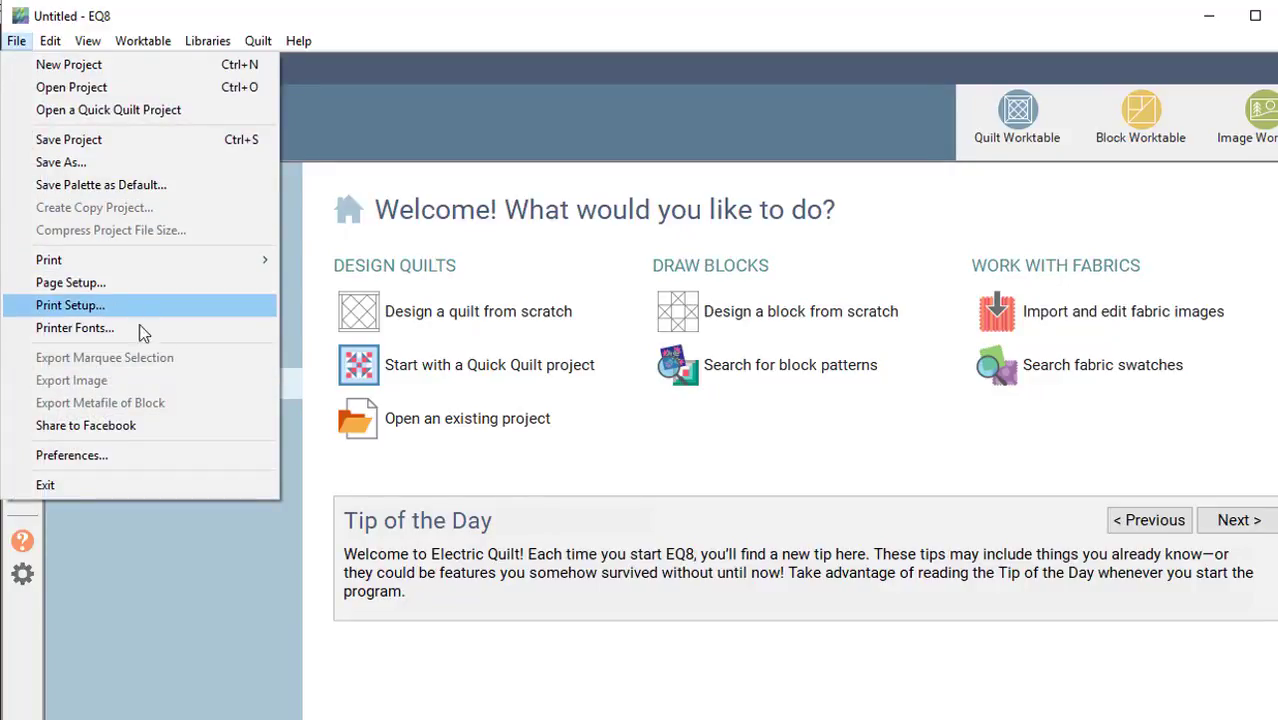
left_click(76, 165)
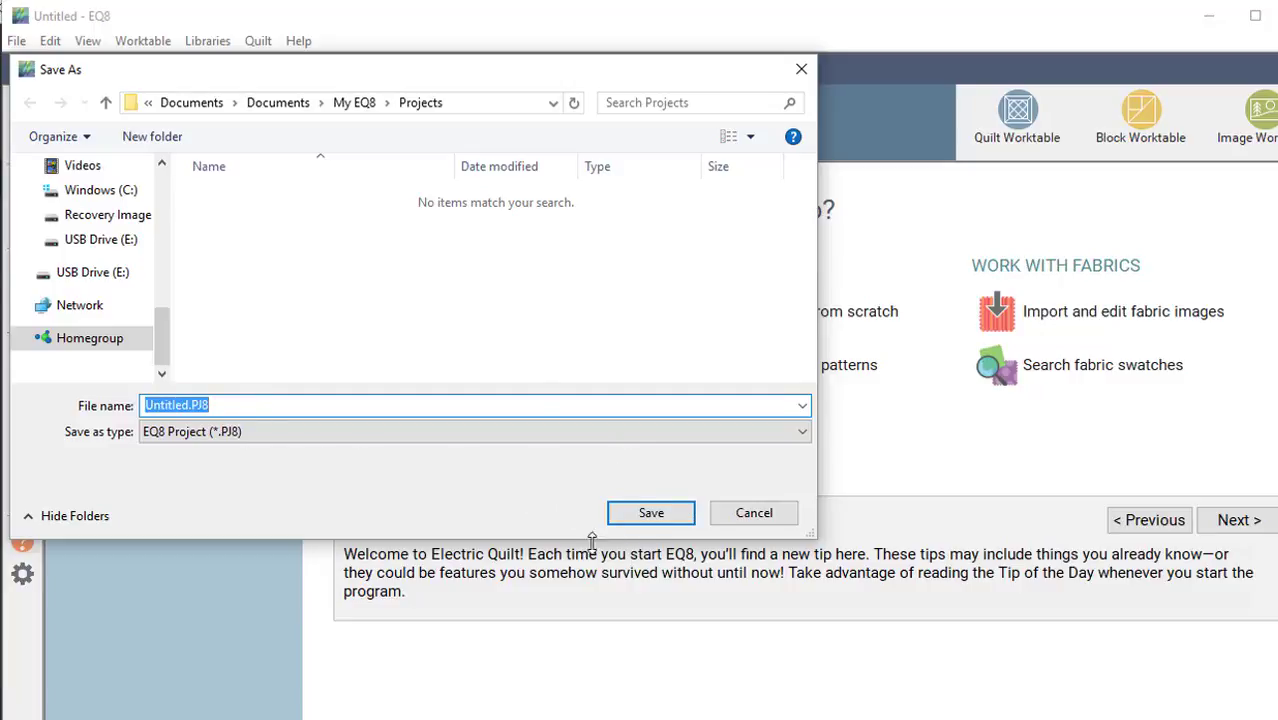
left_click(754, 516)
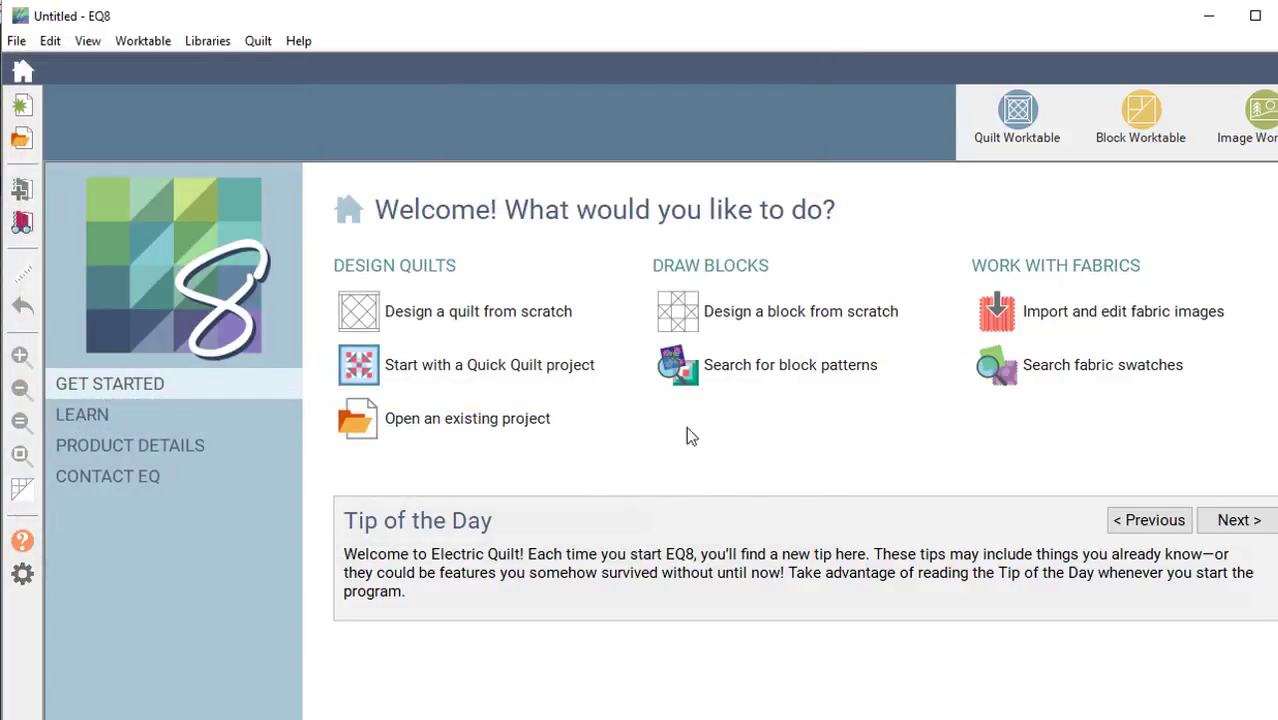
Step: Browse from Documents to My EQ5 > prj4 for an unlisted project and select Celtic Dreams.PJ4
left_click(477, 416)
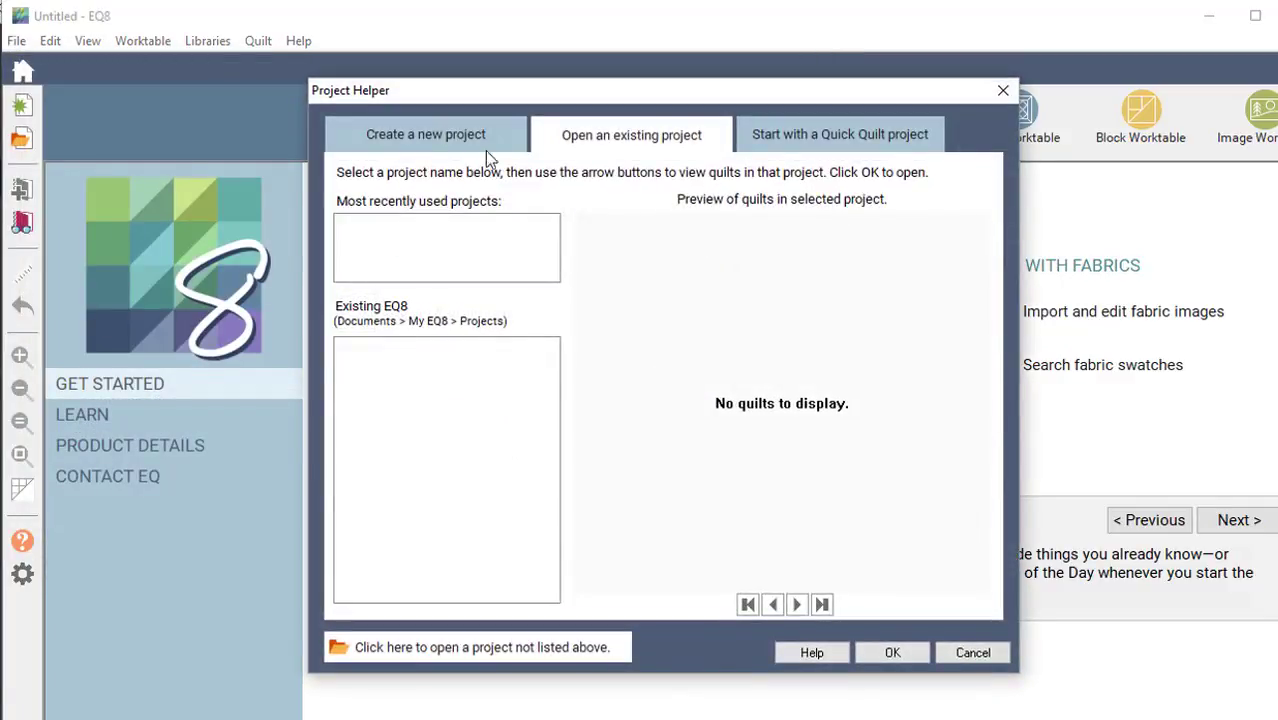
left_click(342, 647)
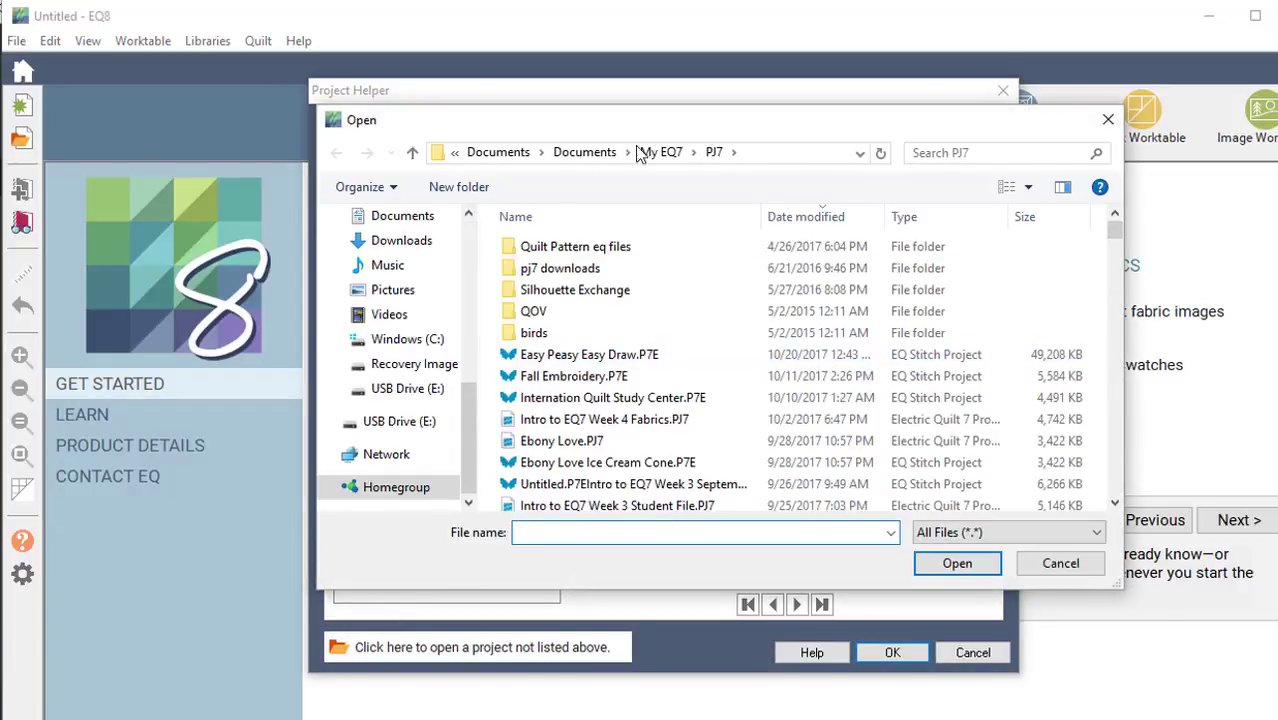
left_click(596, 151)
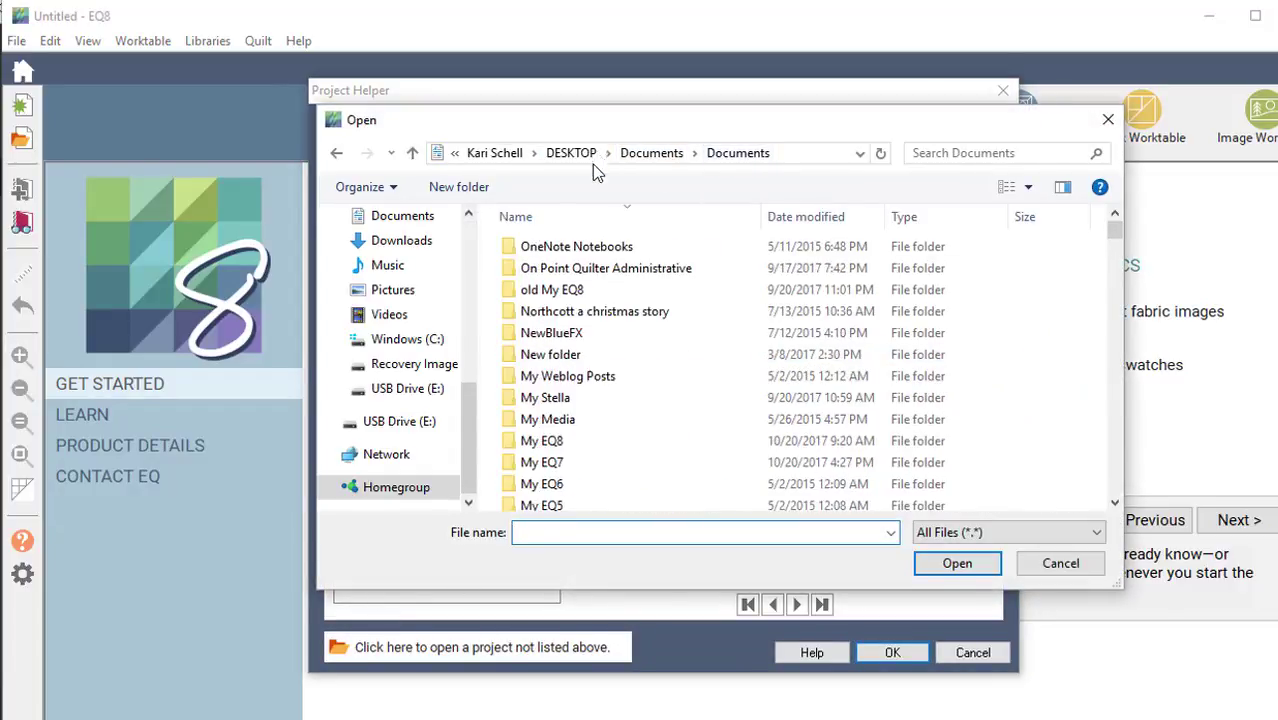
scroll(588, 474, "down", 2)
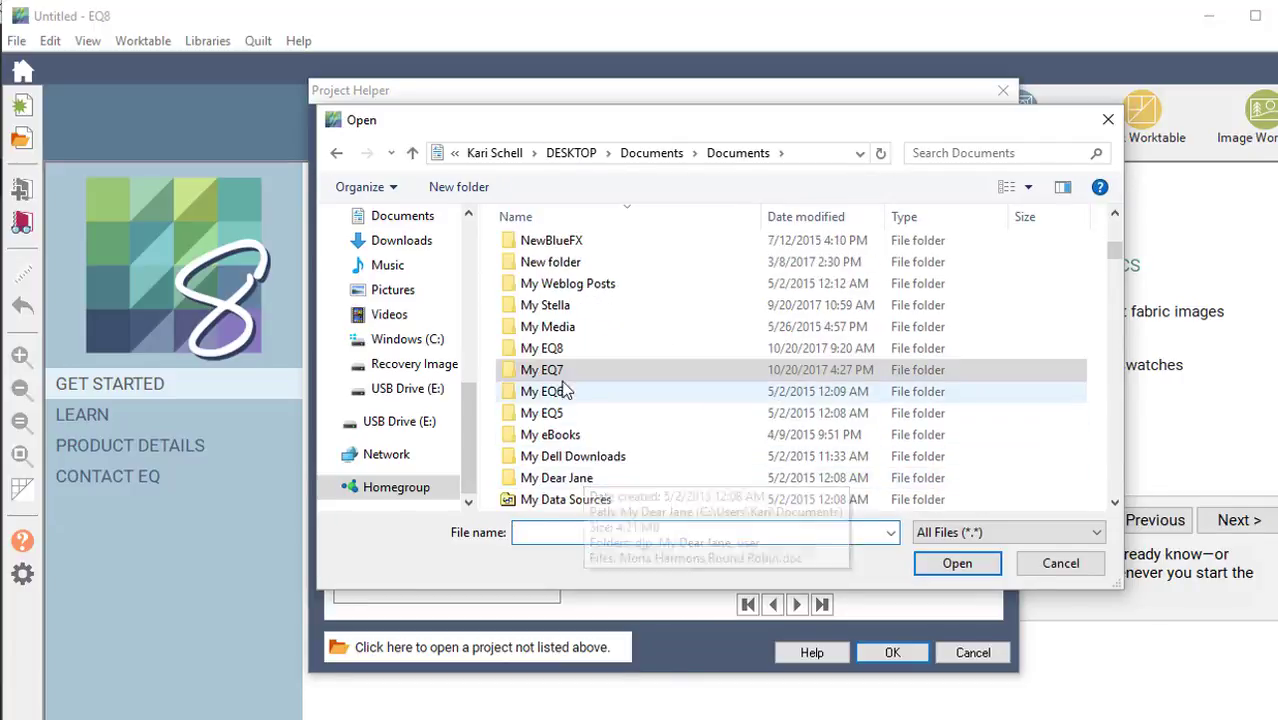
left_click(508, 420)
double_click(508, 415)
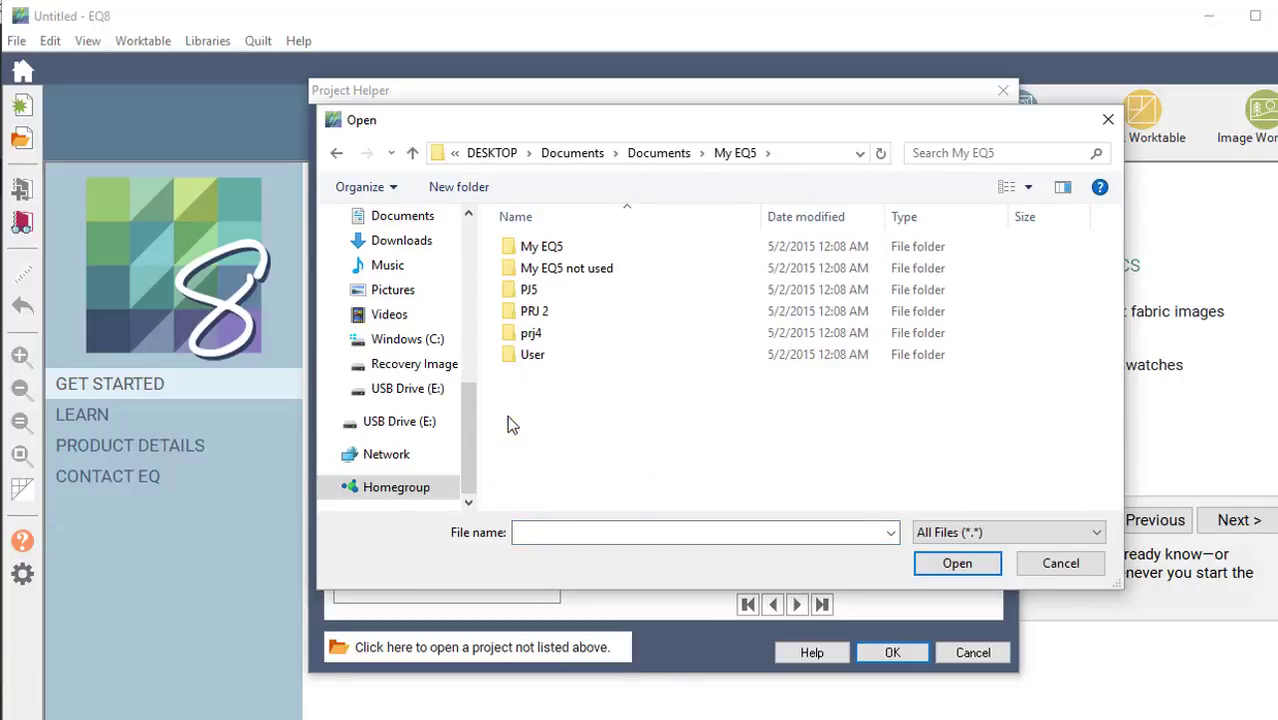
double_click(512, 336)
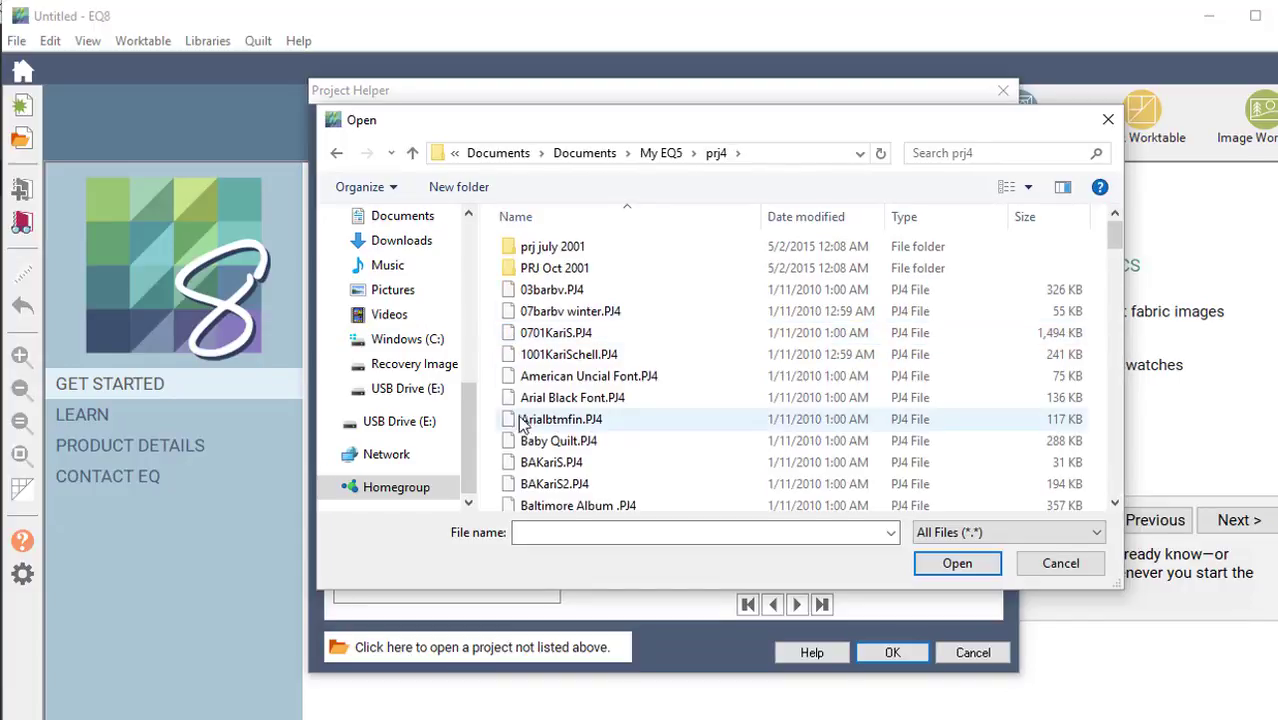
scroll(578, 485, "down", 3)
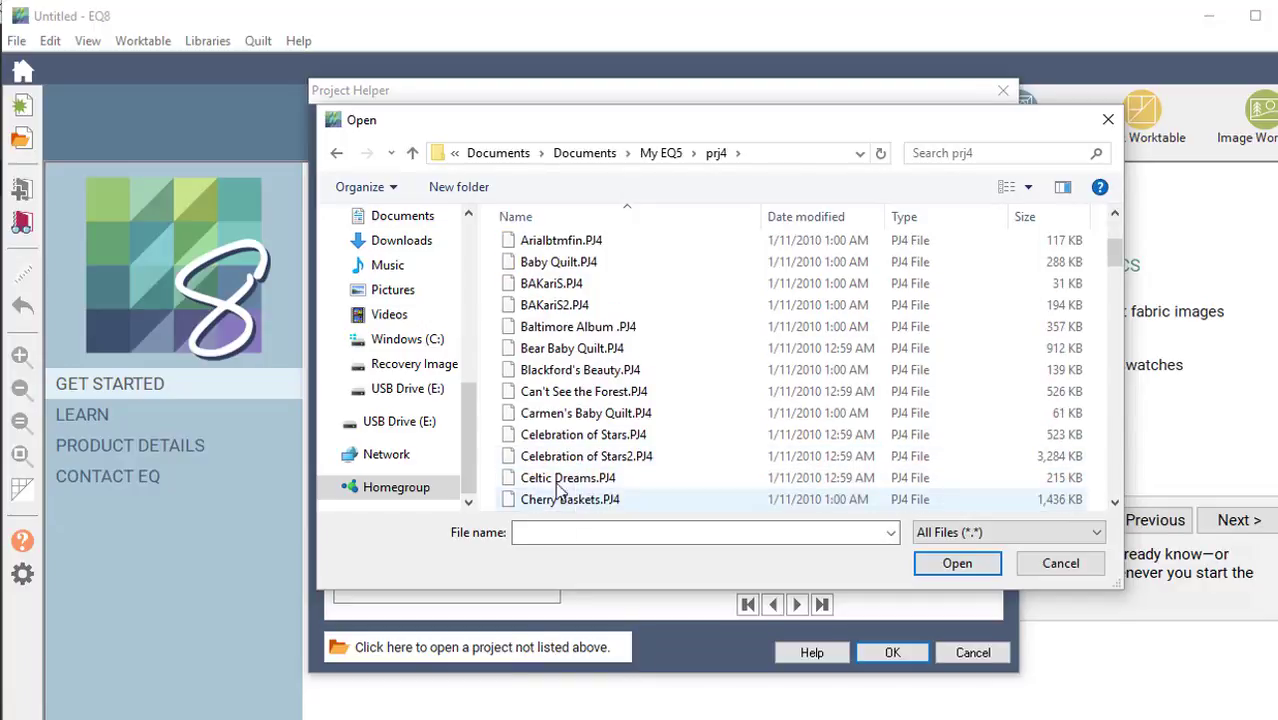
left_click(573, 482)
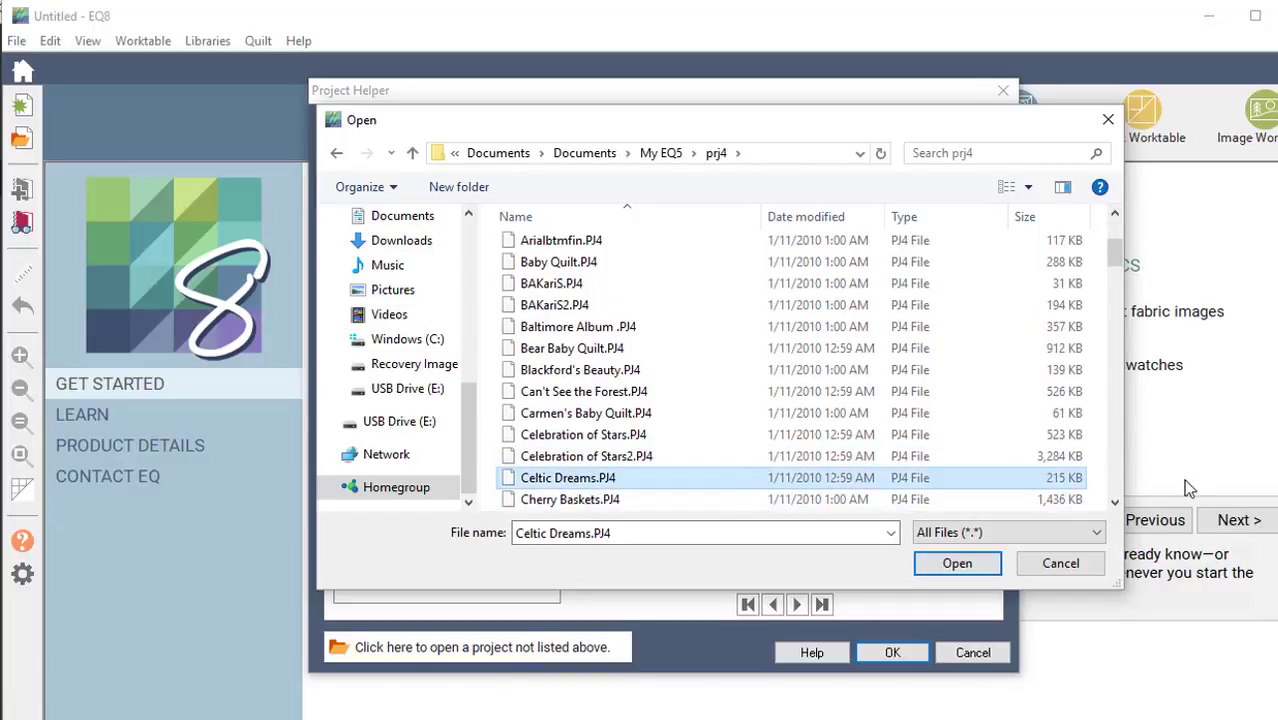
Step: Open Celtic Dreams.PJ4, answering No to saving changes to Untitled
left_click(962, 566)
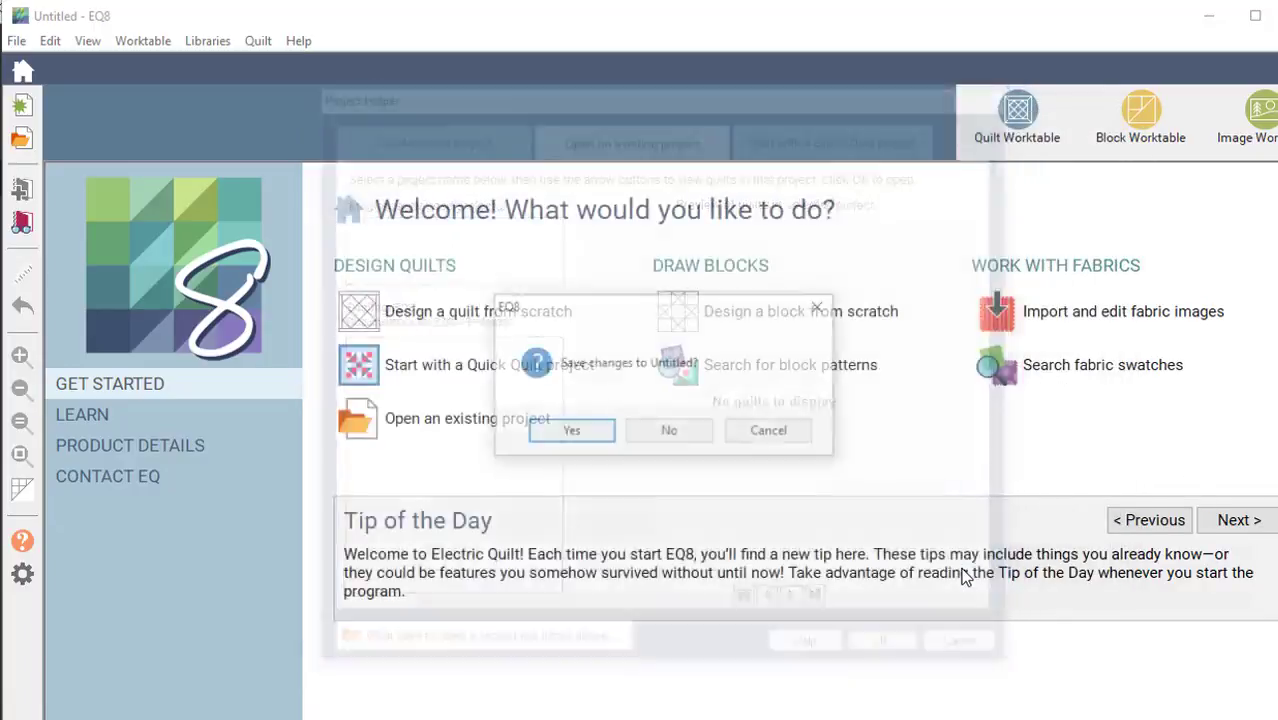
left_click(670, 433)
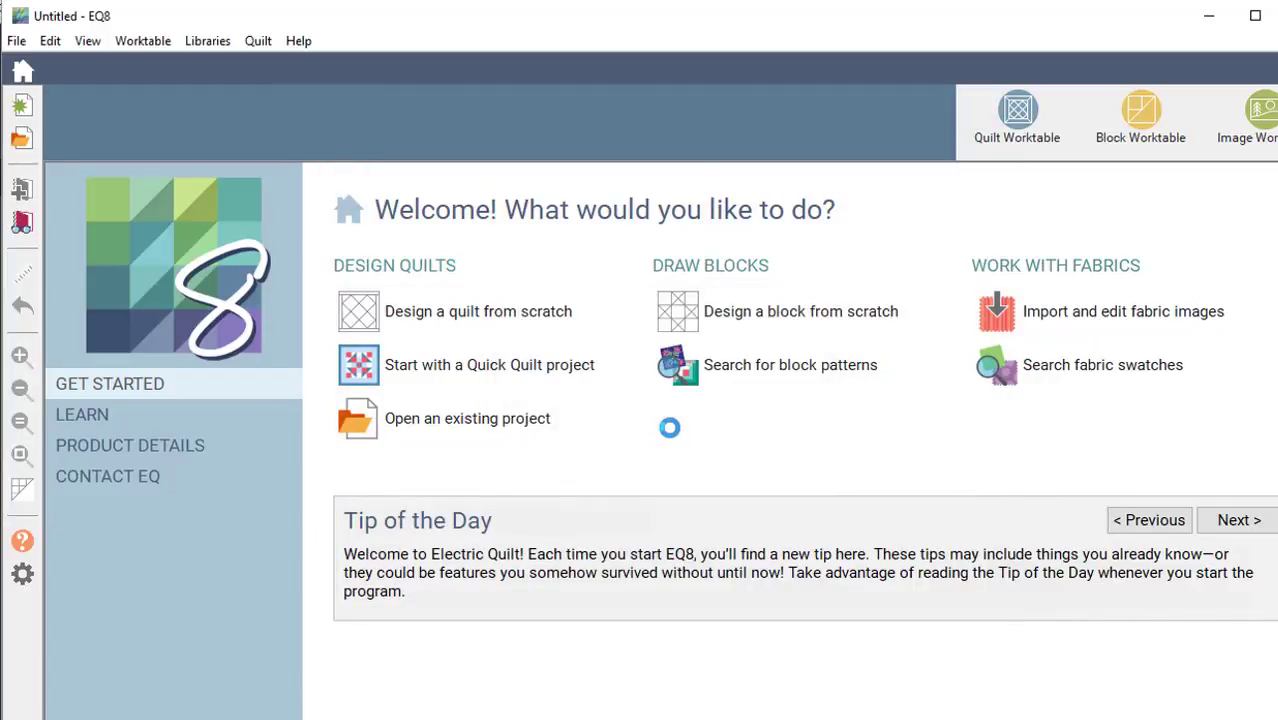